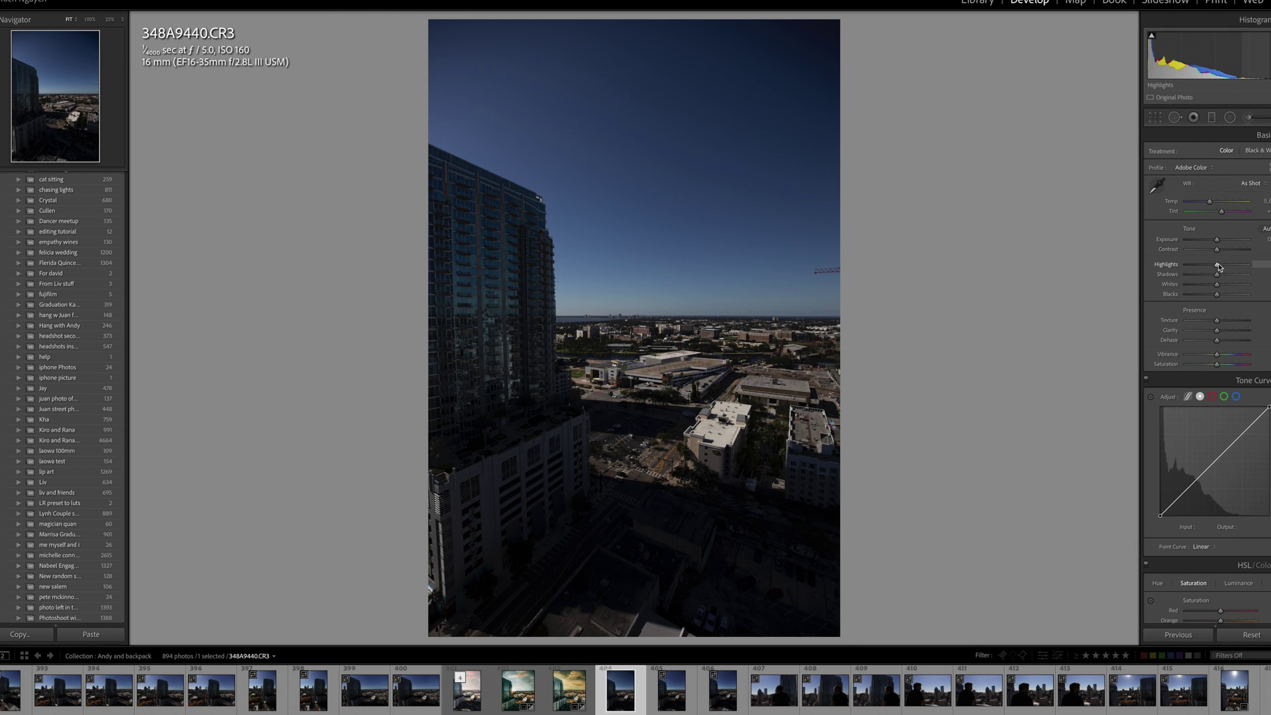
Brighten the high-rise photo's exposure and boost its vibrance in Lightroom's Basic panel
{"action": "mouse_move", "coordinate": [1218, 241]}
{"action": "left_mouse_down"}
{"action": "mouse_move", "coordinate": [1229, 240]}
{"action": "mouse_move", "coordinate": [1223, 274]}
{"action": "mouse_move", "coordinate": [1224, 239]}
{"action": "mouse_move", "coordinate": [1221, 250]}
{"action": "left_mouse_up"}
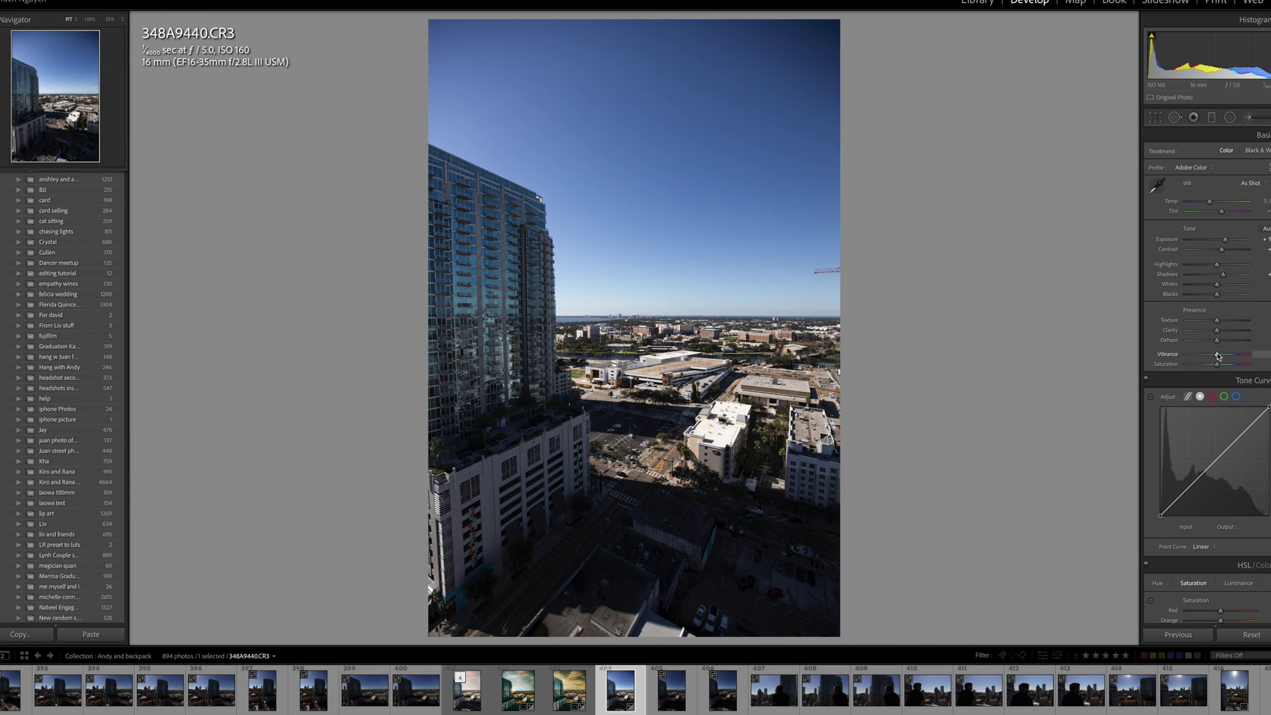
{"action": "left_click_drag", "start_coordinate": [1217, 355], "coordinate": [1228, 358]}
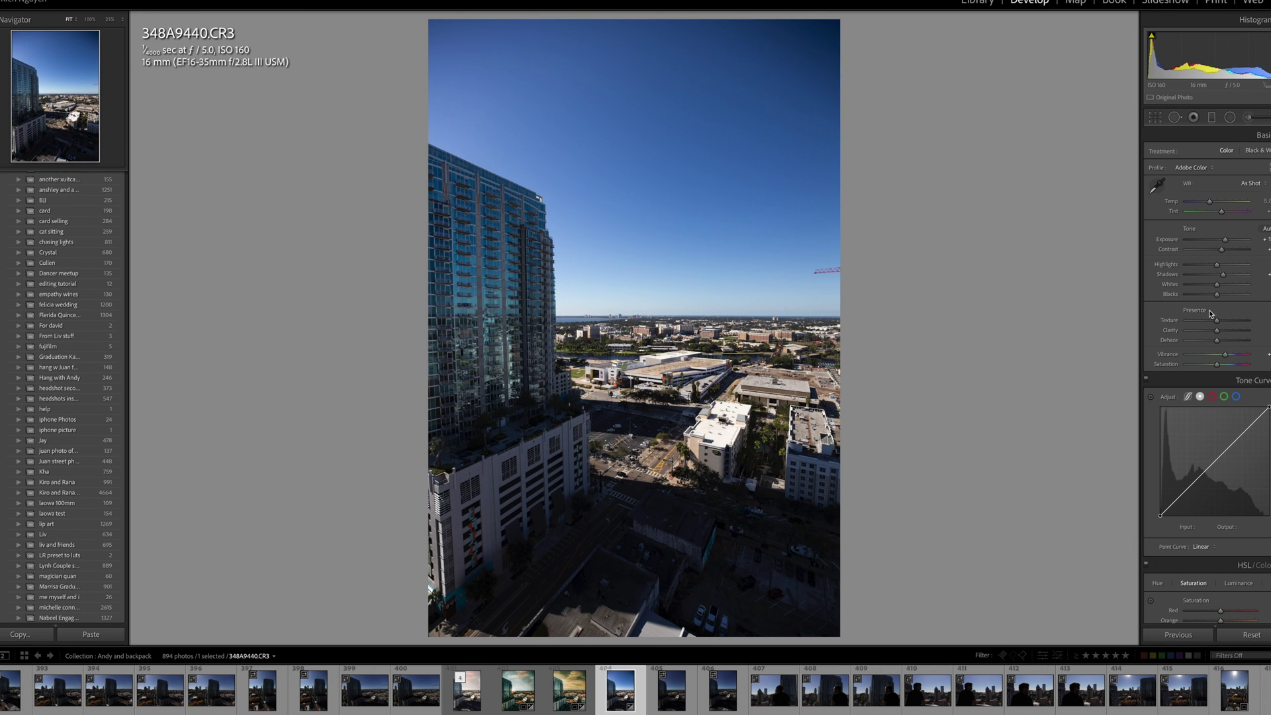
{"action": "left_click", "coordinate": [159, 2]}
Send the photo to Adobe Photoshop 2021 and start Sky Replacement
{"action": "mouse_move", "coordinate": [265, 39]}
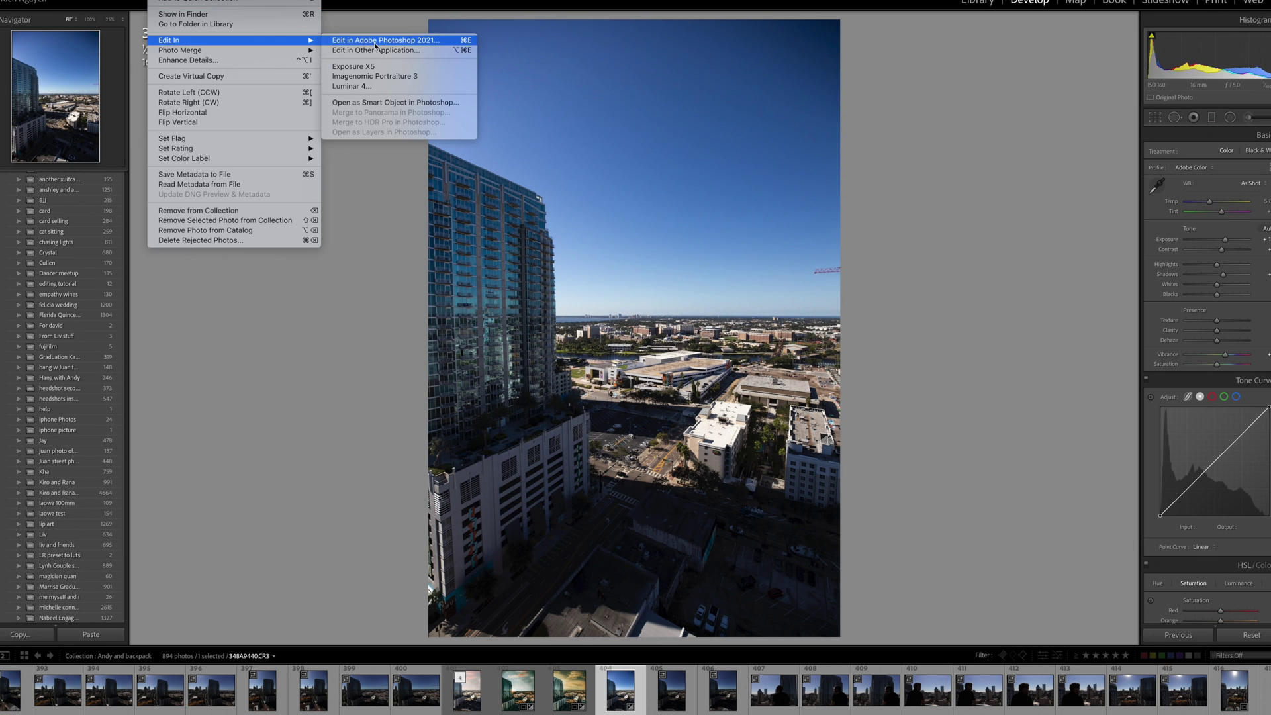
{"action": "left_click", "coordinate": [371, 45]}
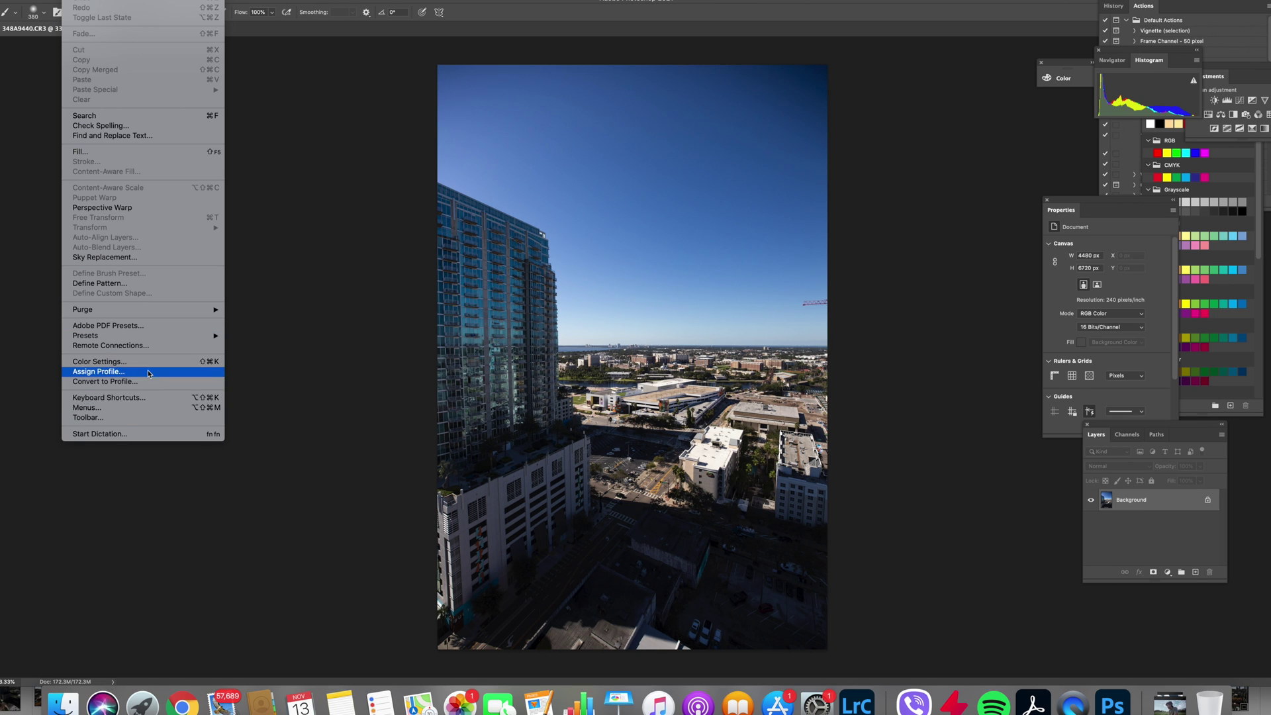
{"action": "left_click", "coordinate": [168, 257]}
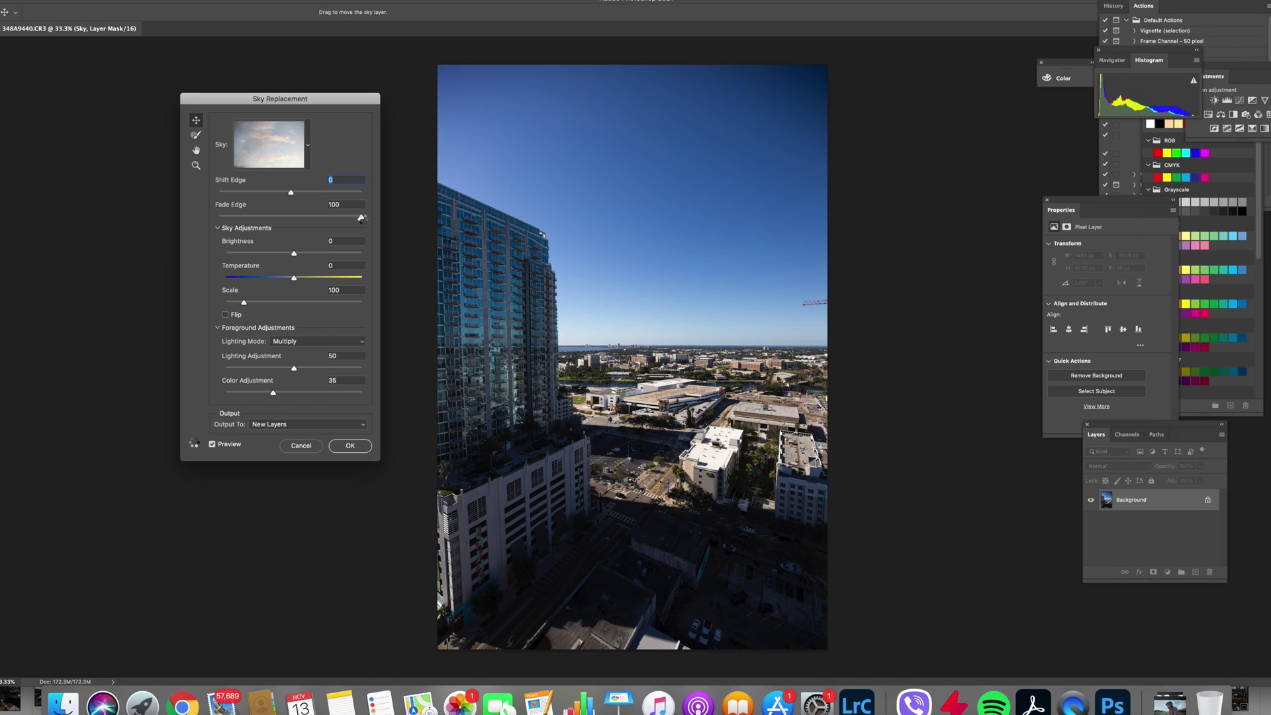
Preview the streaky blue sky preset, then switch to the dark purple sunset sky
{"action": "left_click", "coordinate": [308, 145]}
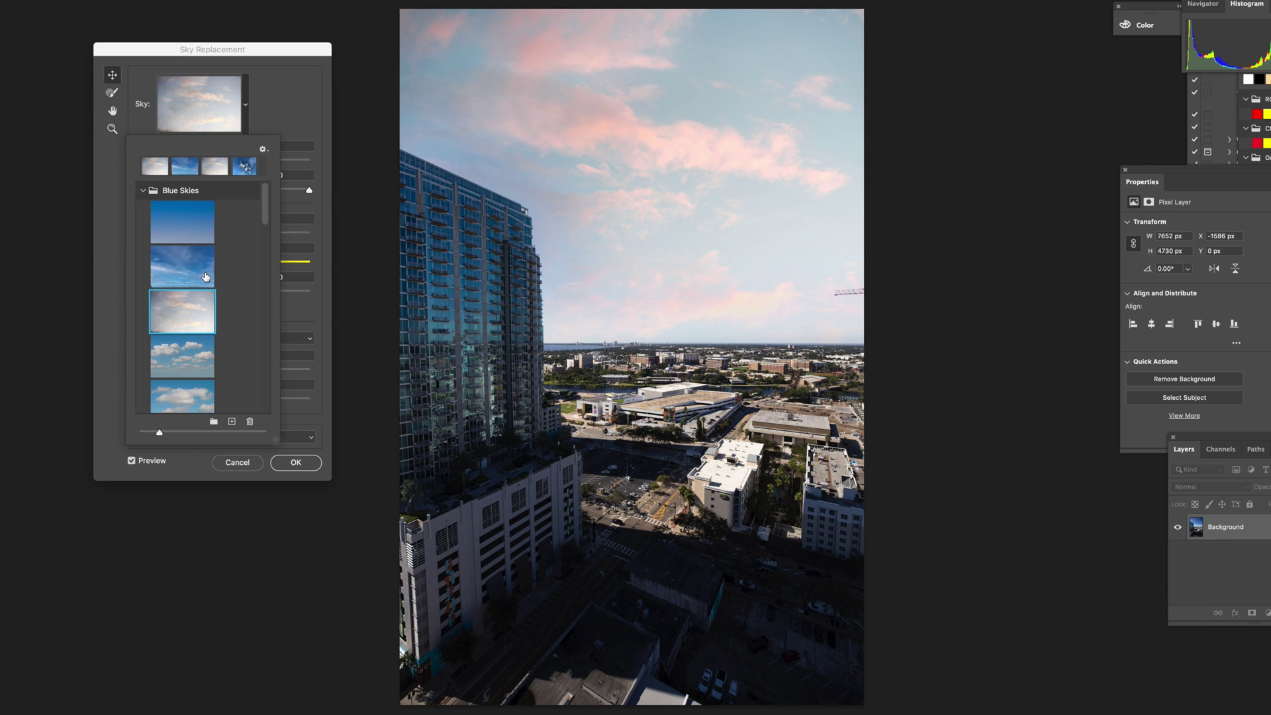
{"action": "left_click", "coordinate": [216, 278]}
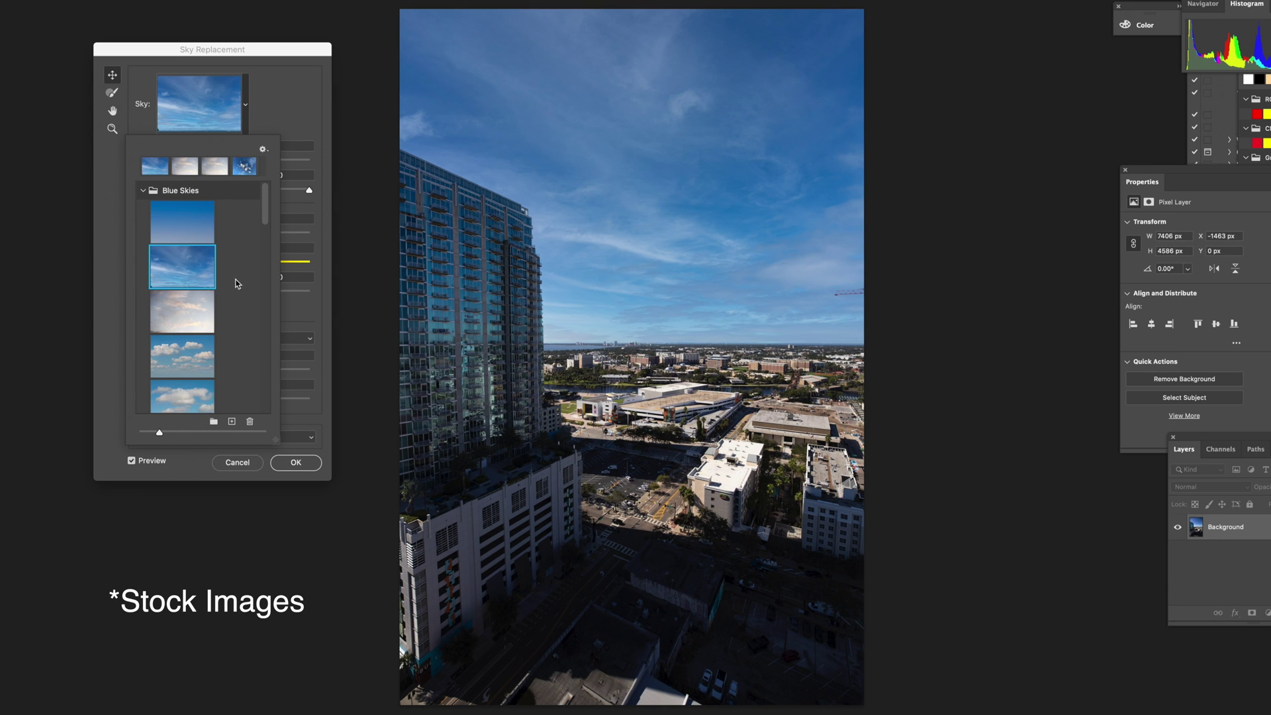
{"action": "scroll", "coordinate": [210, 338], "scroll_direction": "down", "scroll_amount": 3}
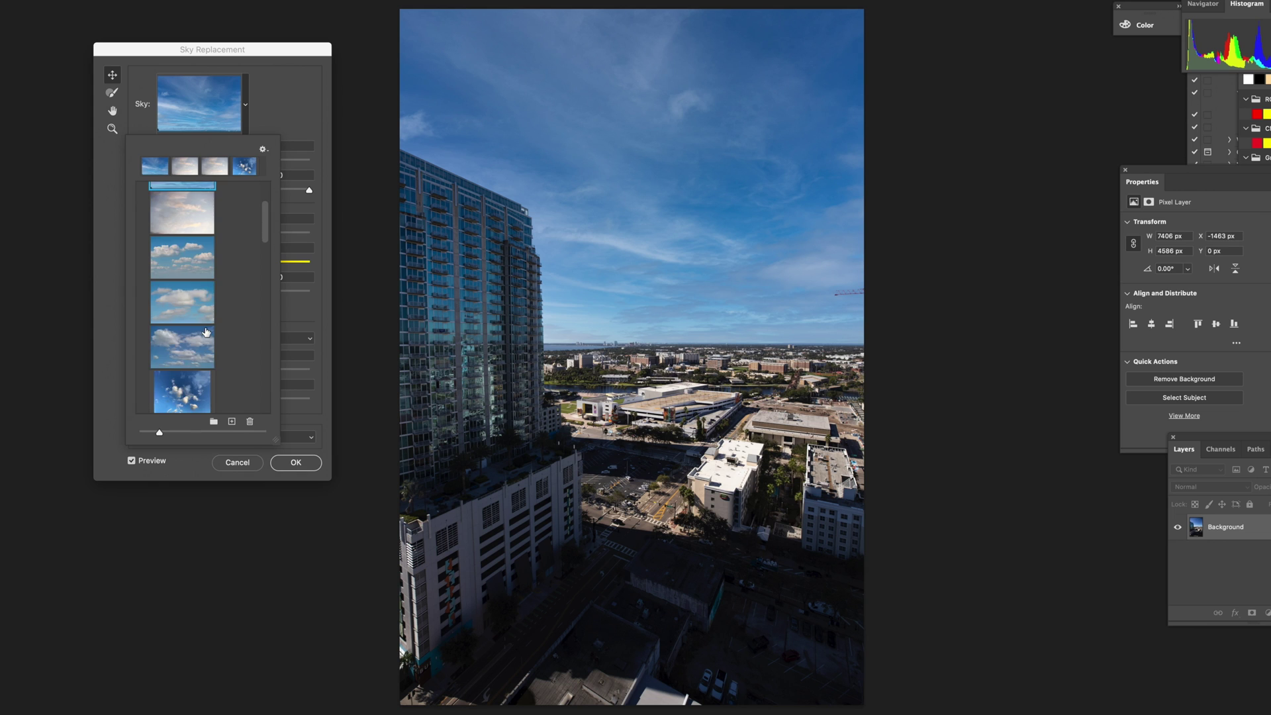
{"action": "scroll", "coordinate": [210, 342], "scroll_direction": "down", "scroll_amount": 10}
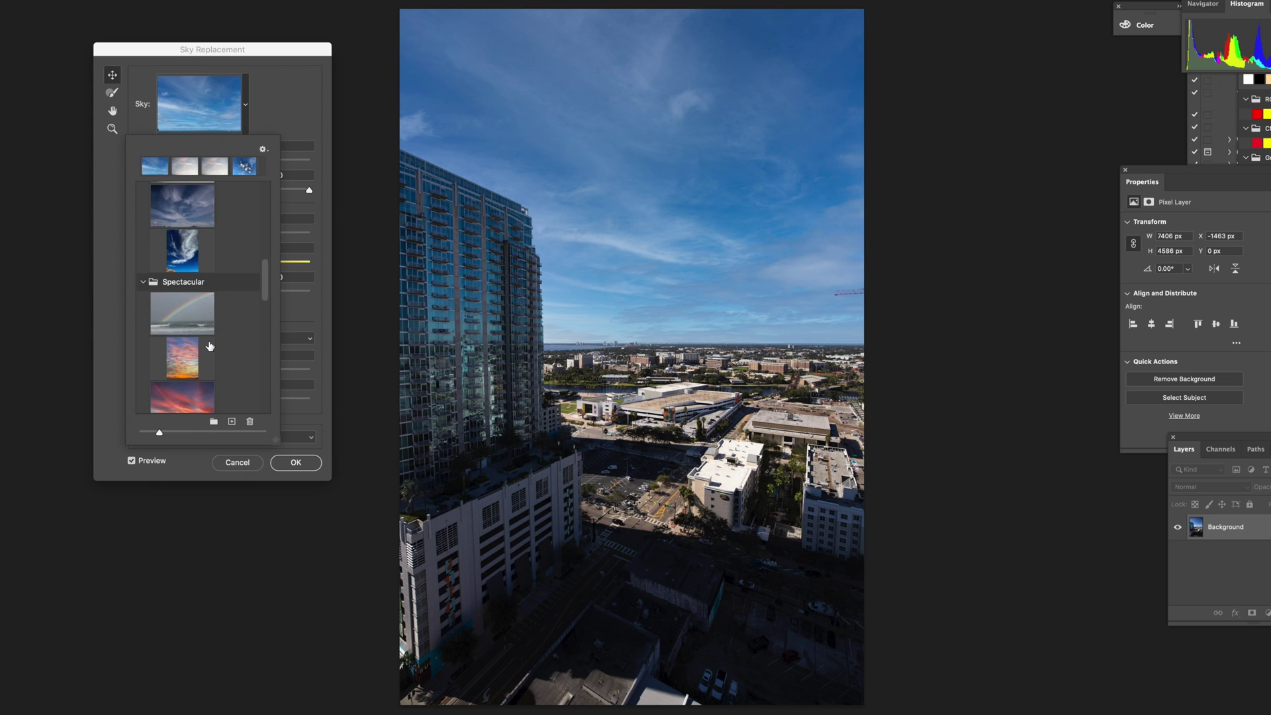
{"action": "scroll", "coordinate": [209, 349], "scroll_direction": "down", "scroll_amount": 10}
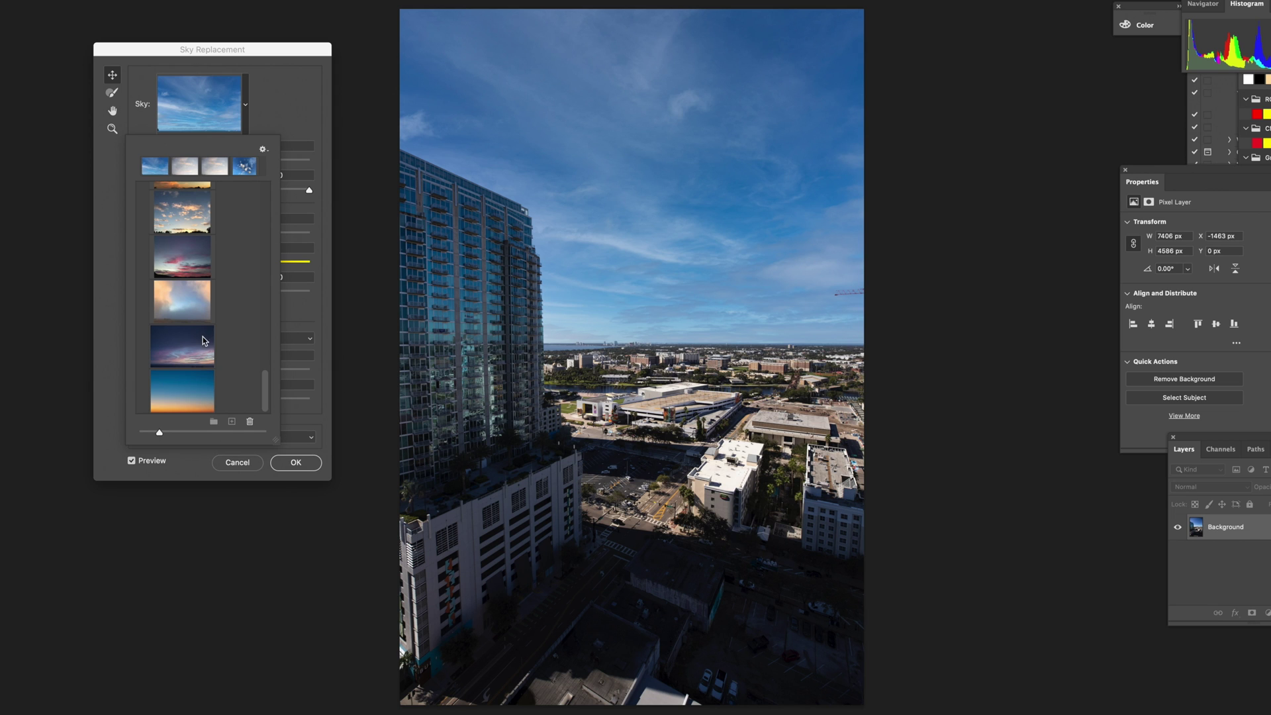
{"action": "left_click", "coordinate": [206, 326]}
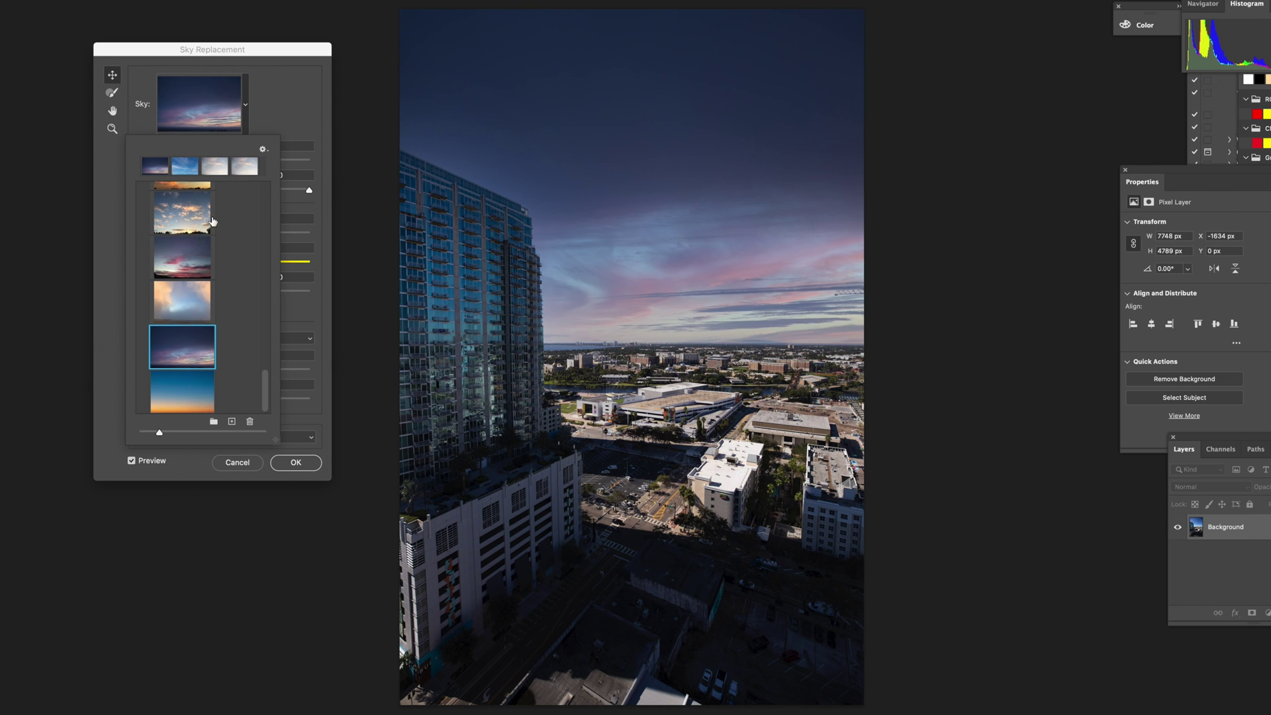
{"action": "scroll", "coordinate": [224, 311], "scroll_direction": "up", "scroll_amount": 2}
{"action": "scroll", "coordinate": [243, 361], "scroll_direction": "down", "scroll_amount": 2}
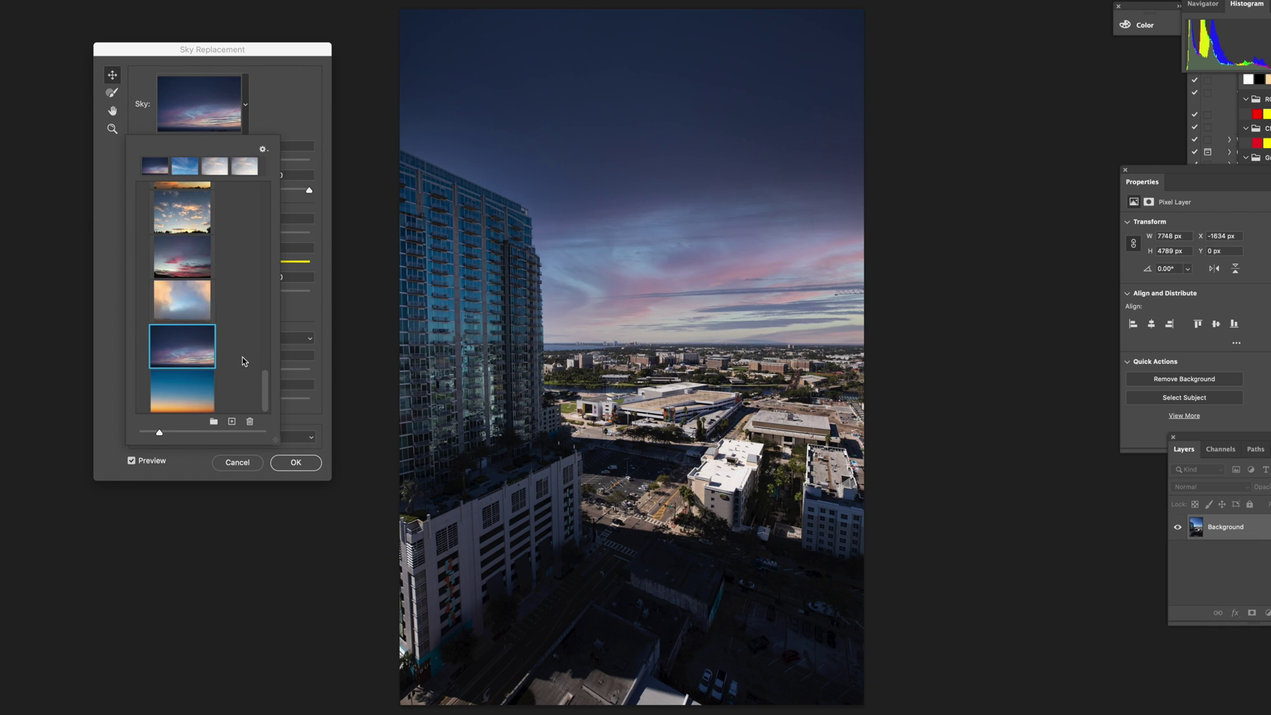
Import 17.jpg from the Blue sky folder as a new custom sky preset named 17
{"action": "left_click", "coordinate": [232, 422]}
{"action": "scroll", "coordinate": [602, 171], "scroll_direction": "down", "scroll_amount": 3}
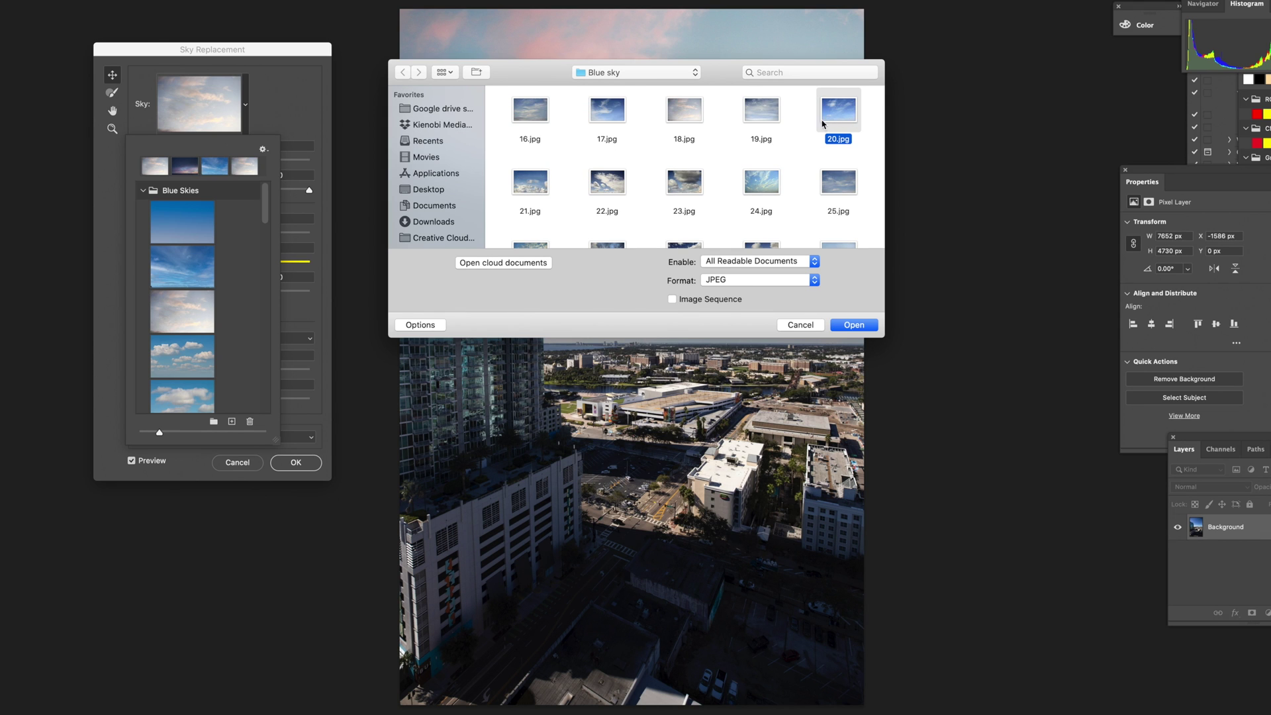
{"action": "double_click", "coordinate": [625, 119]}
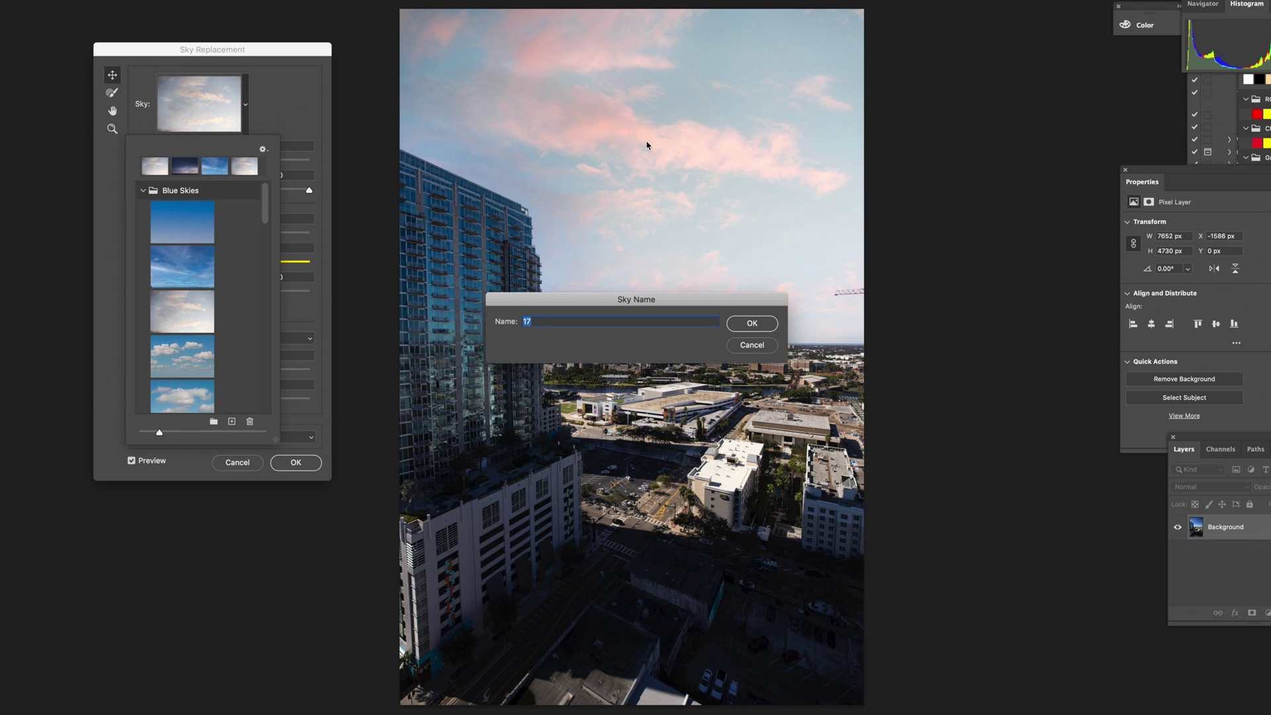
{"action": "left_click", "coordinate": [758, 326]}
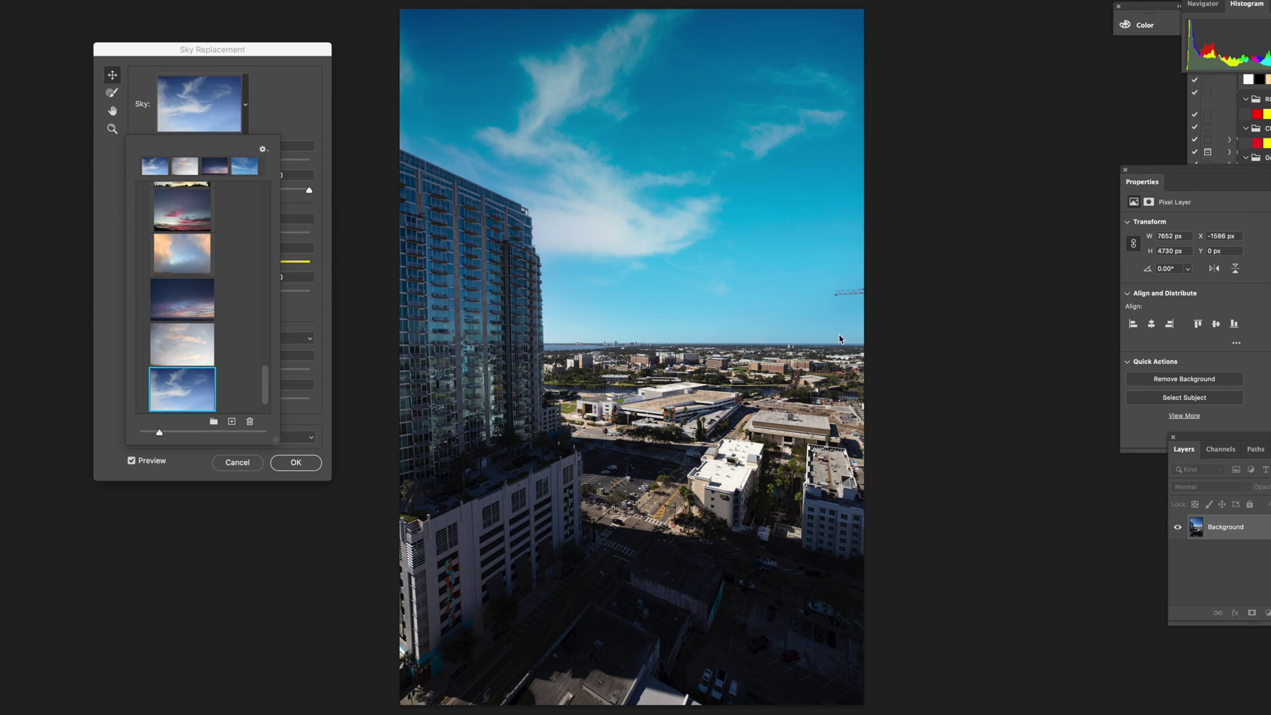
{"action": "left_click", "coordinate": [281, 147]}
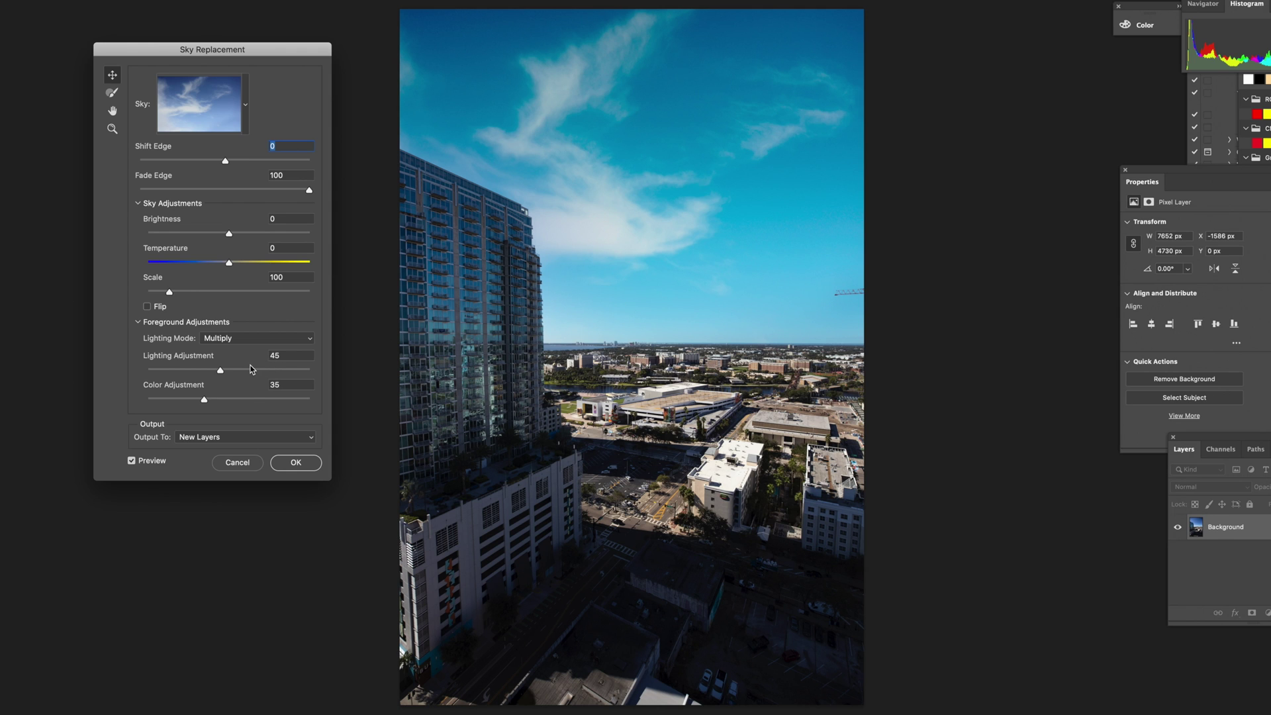
Apply the sky with lighting and colour adjustment 100, Multiply mode, and temperature 70
{"action": "left_click_drag", "start_coordinate": [242, 369], "coordinate": [173, 373]}
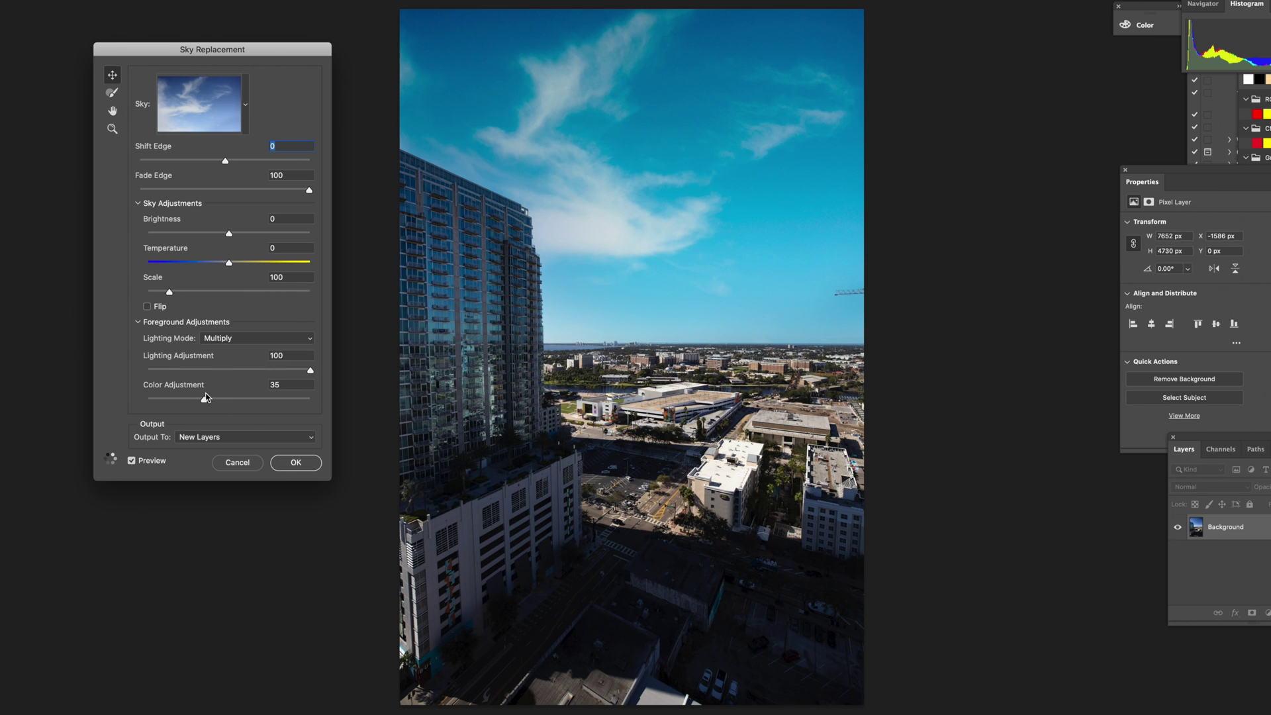
{"action": "left_click", "coordinate": [276, 338]}
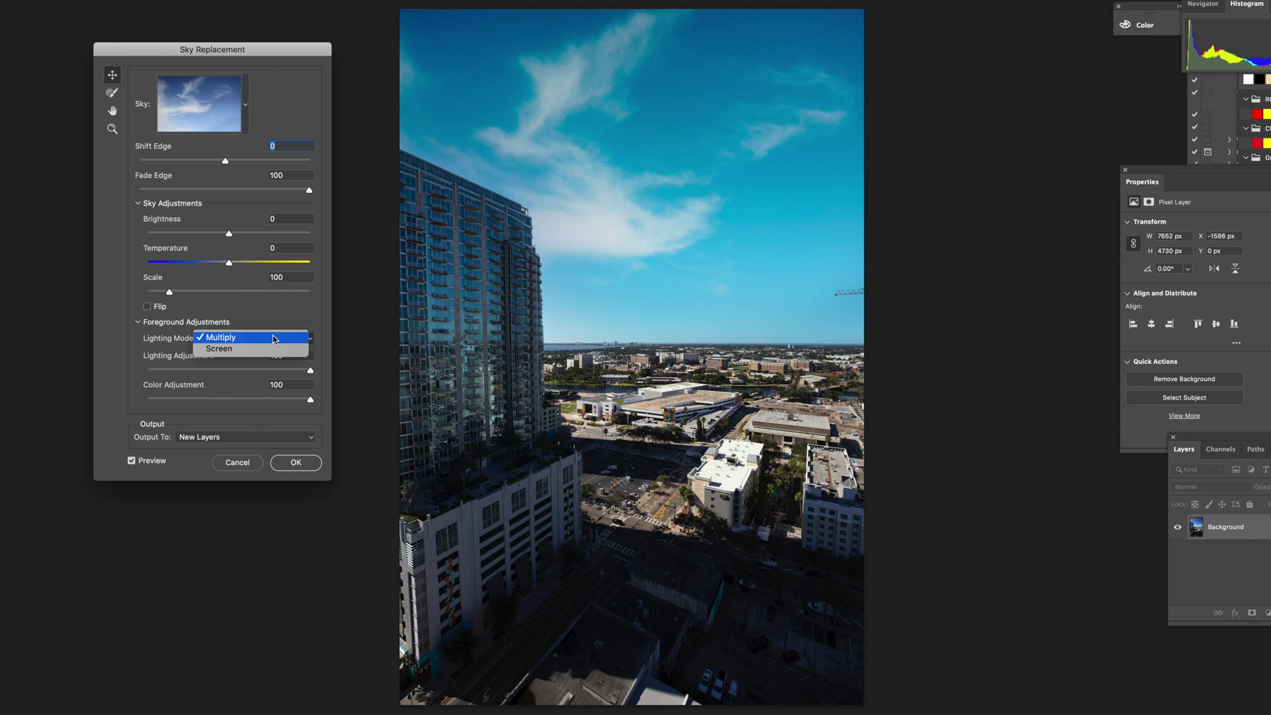
{"action": "left_click", "coordinate": [275, 349]}
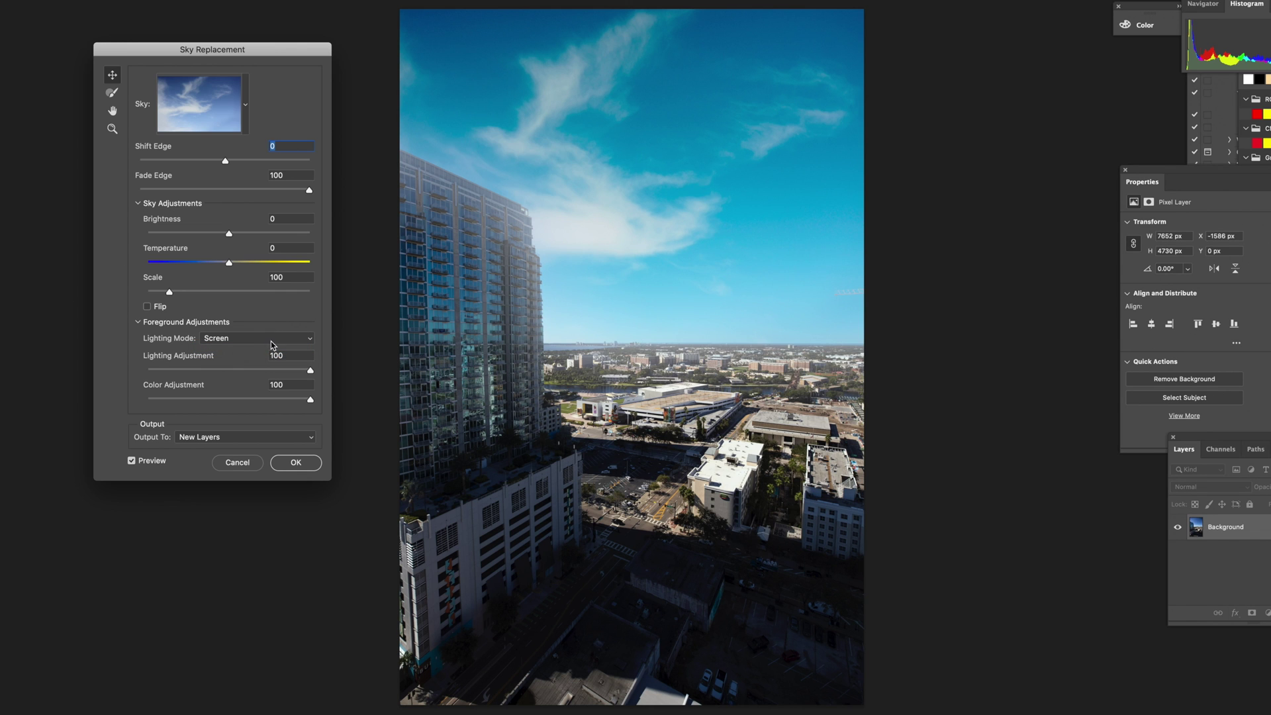
{"action": "left_click", "coordinate": [271, 339]}
{"action": "left_click", "coordinate": [274, 327]}
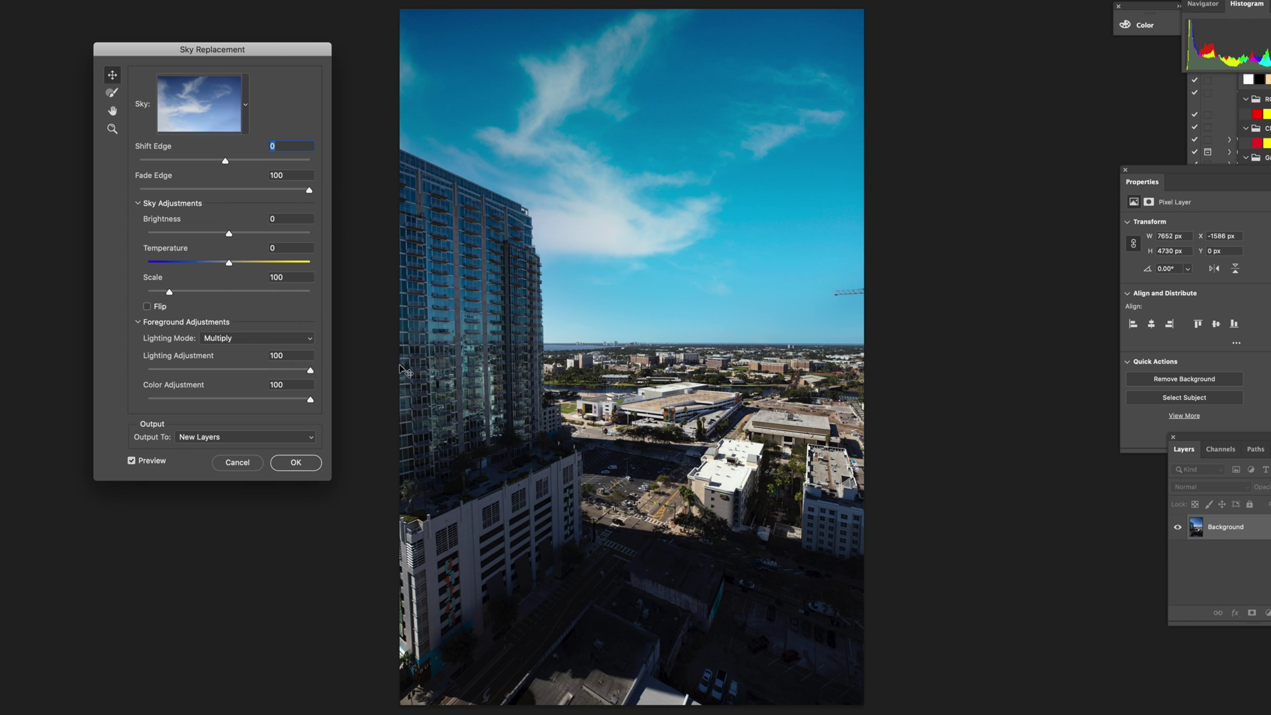
{"action": "left_click_drag", "start_coordinate": [234, 264], "coordinate": [285, 264]}
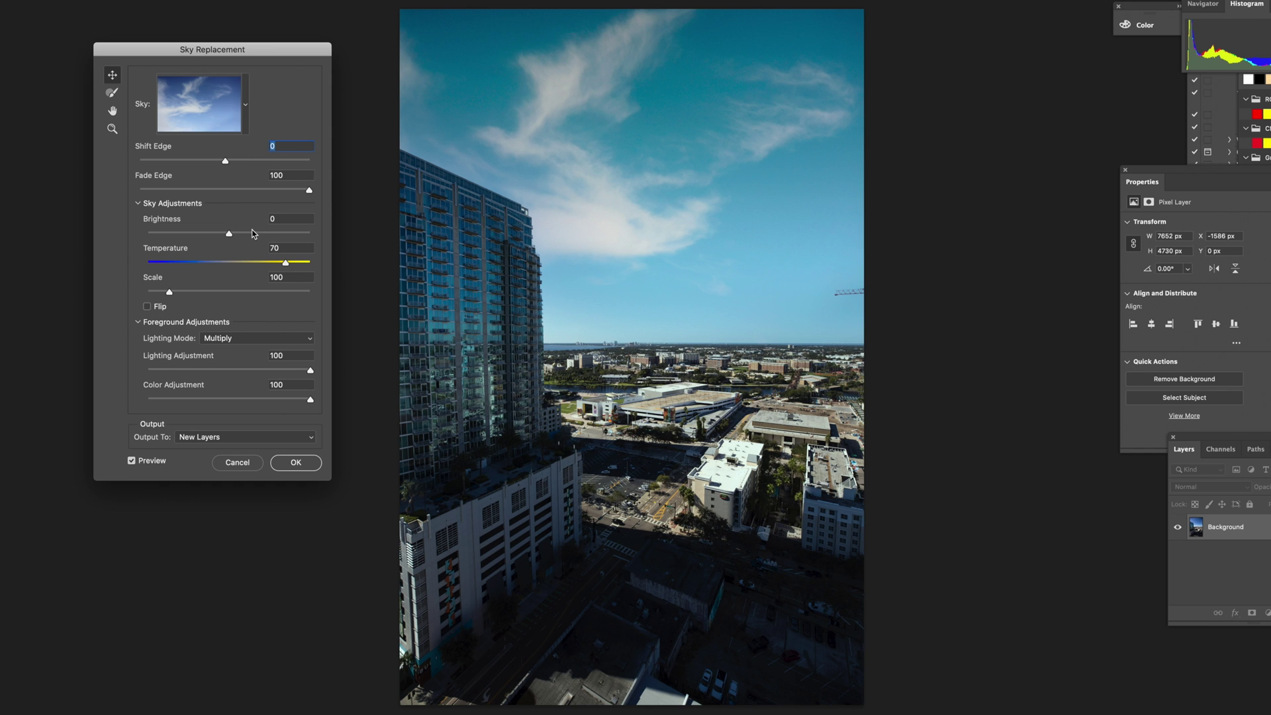
{"action": "left_click", "coordinate": [304, 464]}
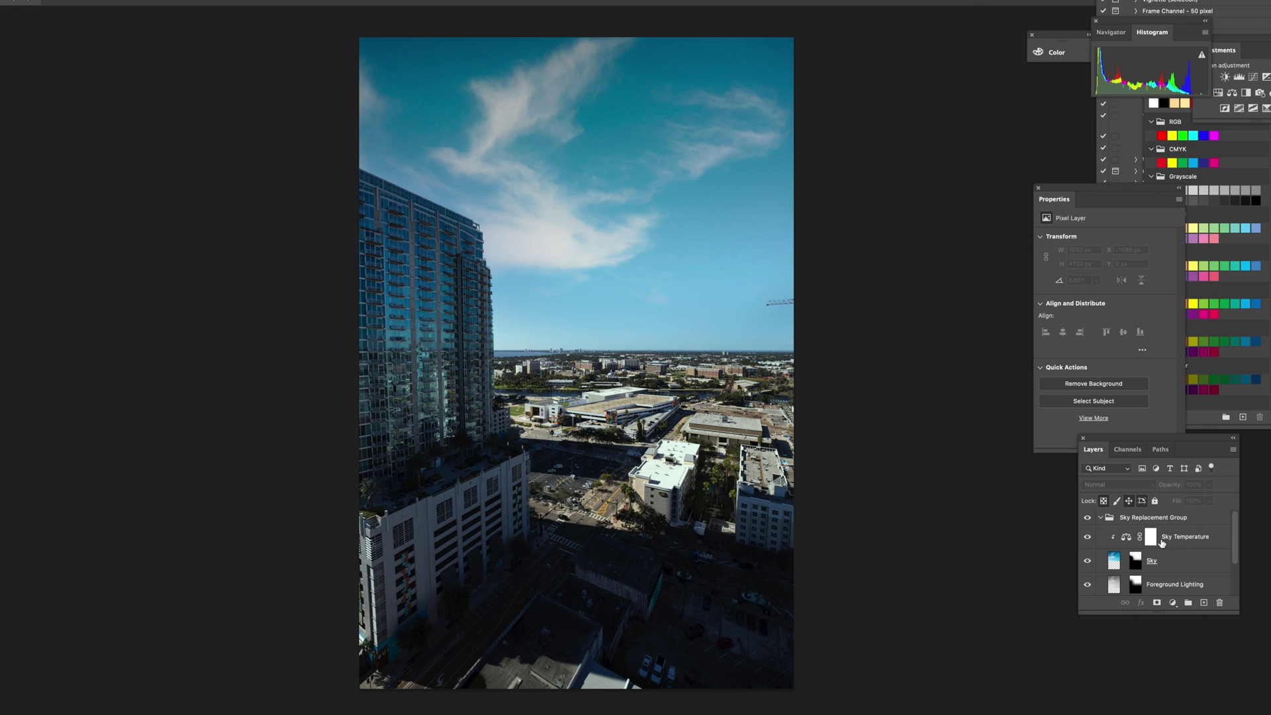
Hide and re-show the Sky layer to compare the new sky with the original
{"action": "scroll", "coordinate": [1131, 551], "scroll_direction": "down", "scroll_amount": 1}
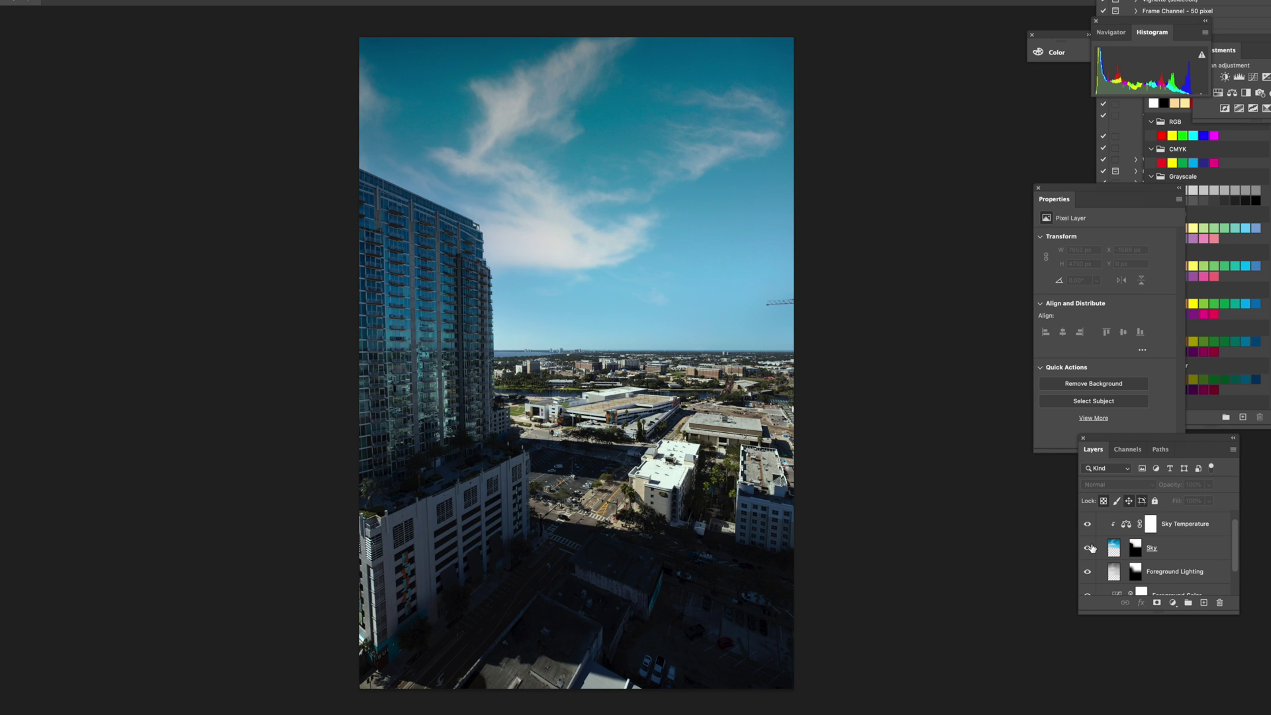
{"action": "scroll", "coordinate": [1091, 548], "scroll_direction": "up", "scroll_amount": 1}
{"action": "left_click", "coordinate": [1088, 561]}
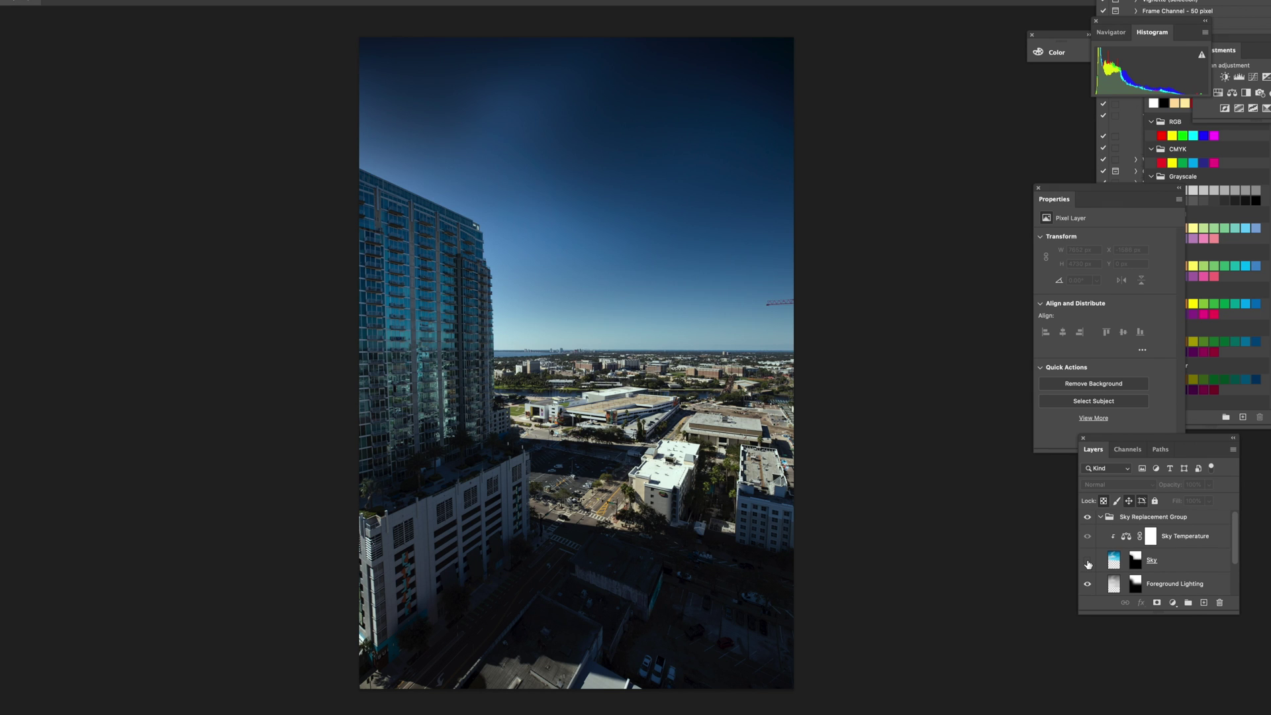
{"action": "left_click", "coordinate": [1088, 562]}
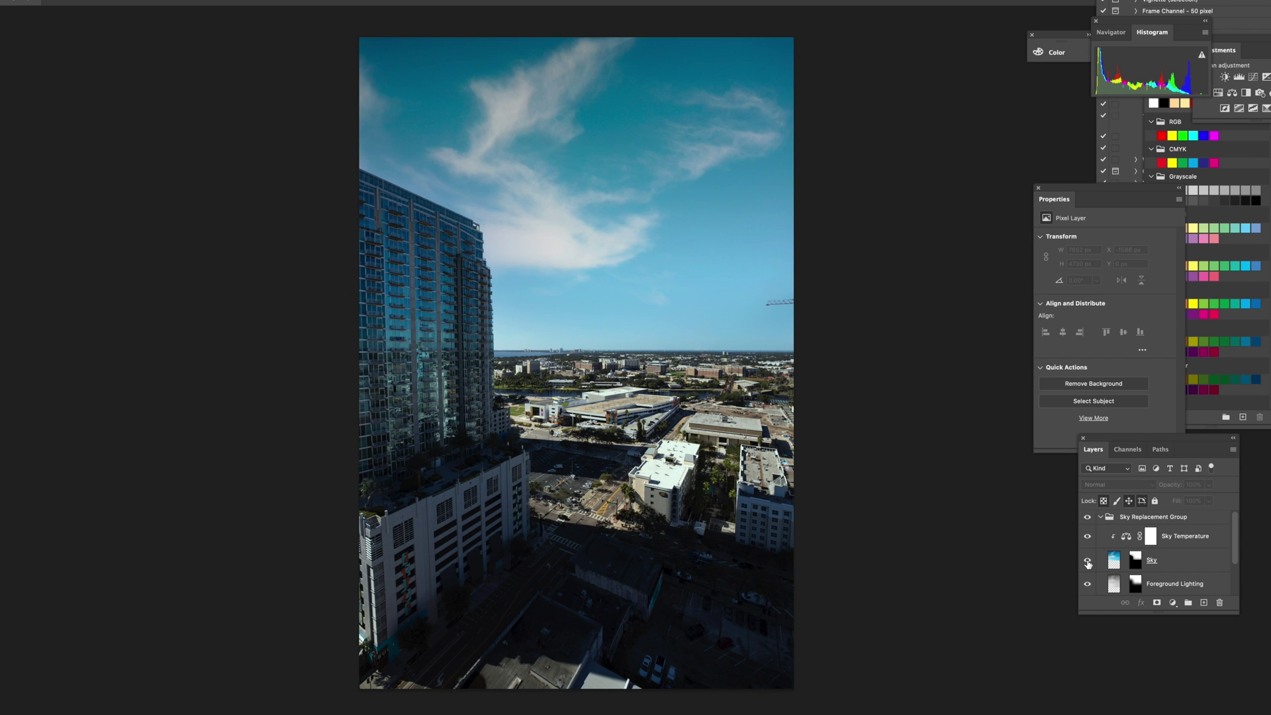
{"action": "scroll", "coordinate": [1094, 556], "scroll_direction": "down", "scroll_amount": 2}
{"action": "scroll", "coordinate": [1100, 551], "scroll_direction": "up", "scroll_amount": 2}
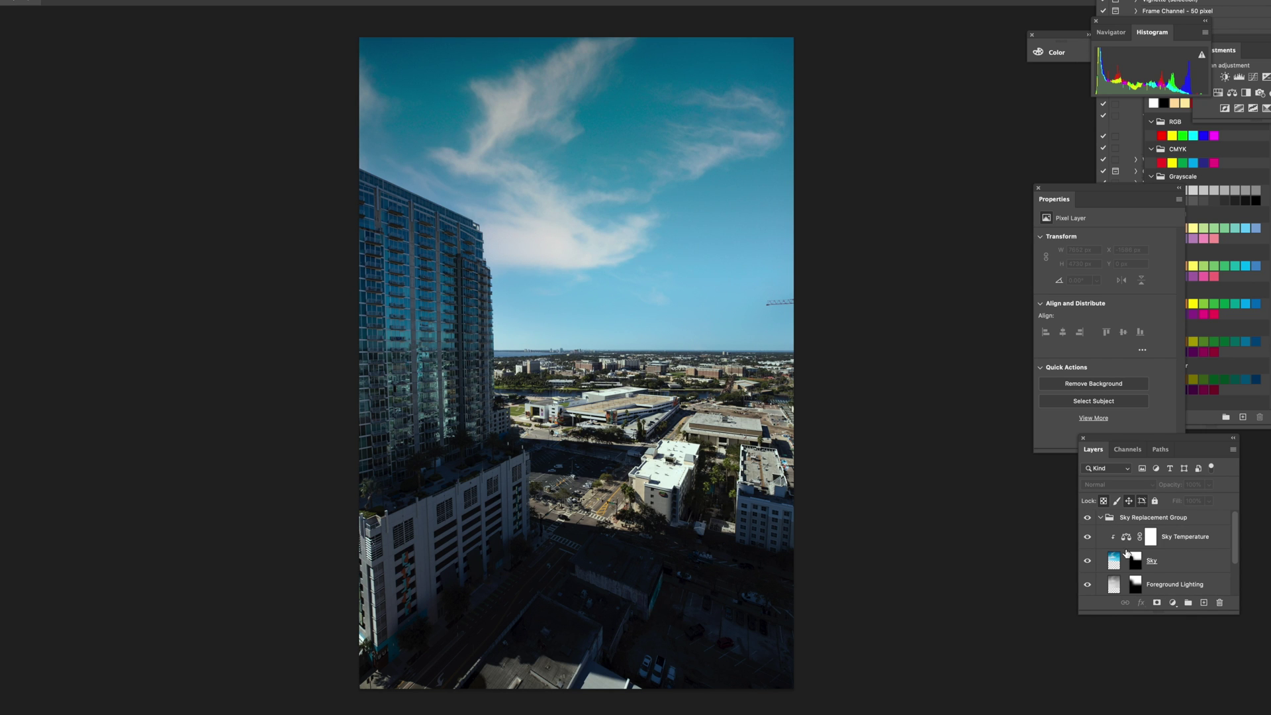
Select the Sky Temperature layer and bring up the new adjustment layer list
{"action": "left_click", "coordinate": [1173, 562]}
{"action": "scroll", "coordinate": [1173, 566], "scroll_direction": "down", "scroll_amount": 1}
{"action": "scroll", "coordinate": [1173, 568], "scroll_direction": "up", "scroll_amount": 1}
{"action": "left_click", "coordinate": [1178, 535]}
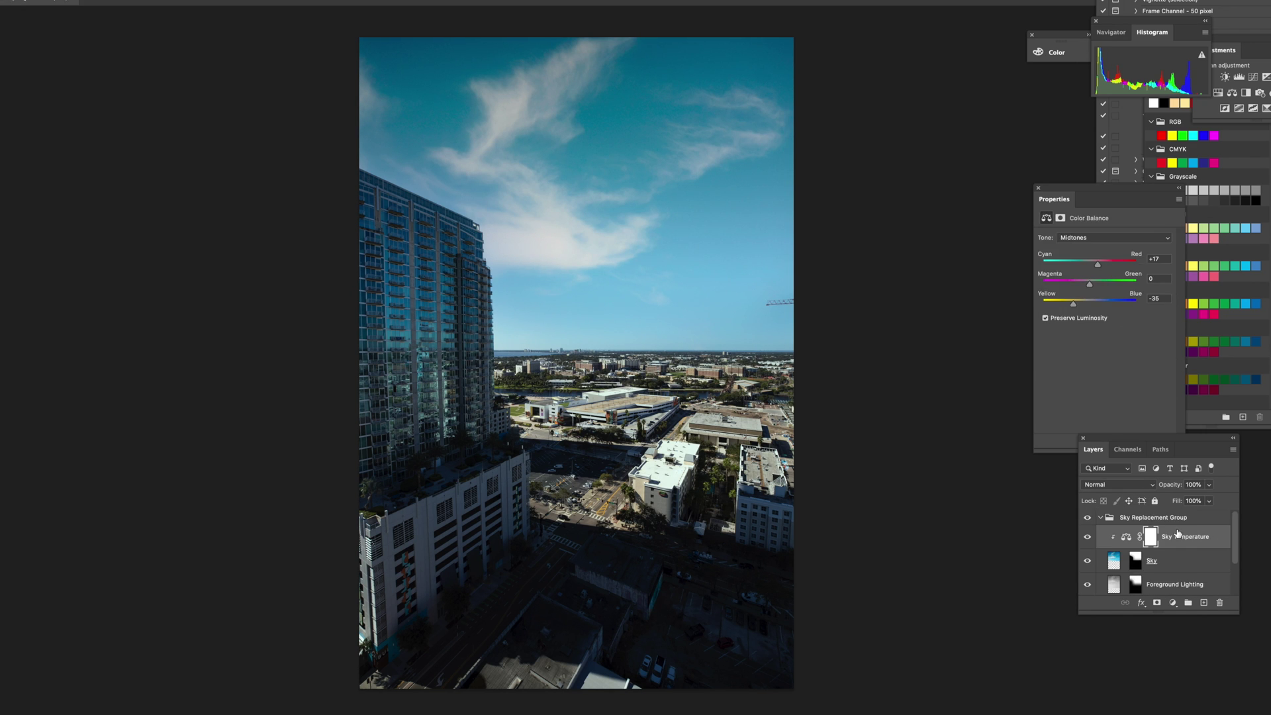
{"action": "left_click", "coordinate": [1172, 602]}
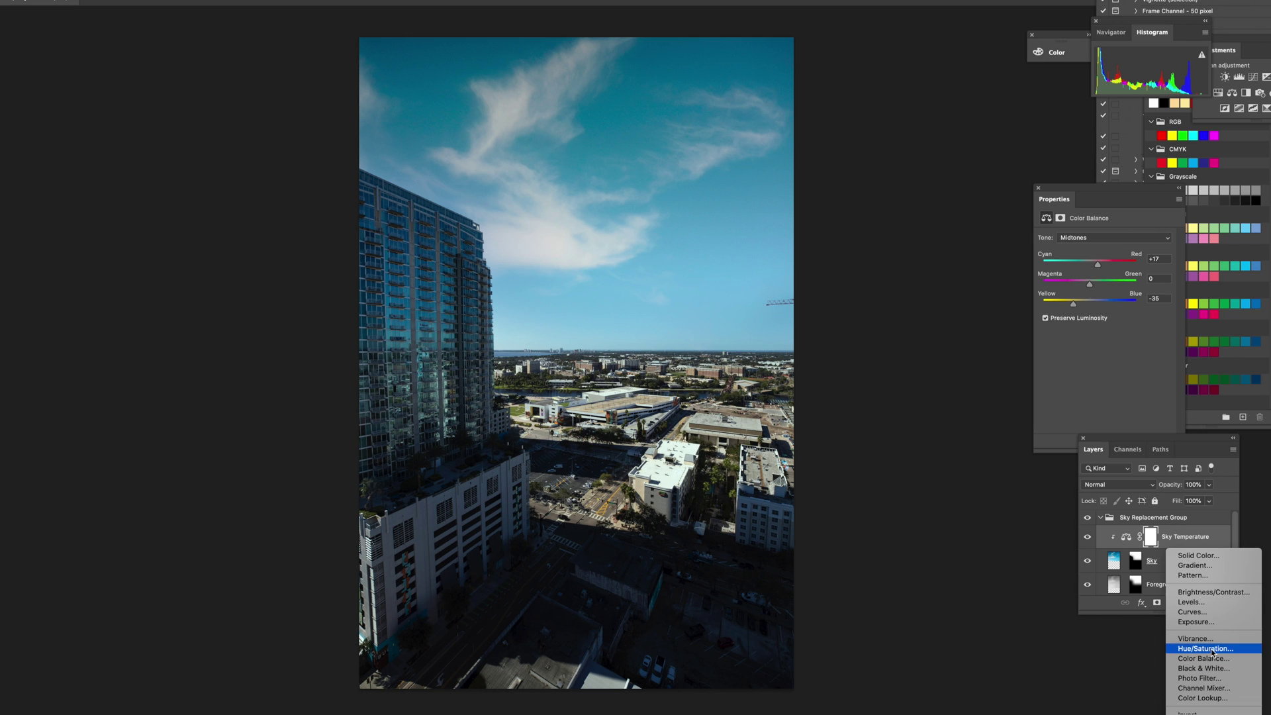
Add a Hue/Saturation layer clipped to the sky with Saturation -20 and Lightness +9
{"action": "key", "text": "Escape"}
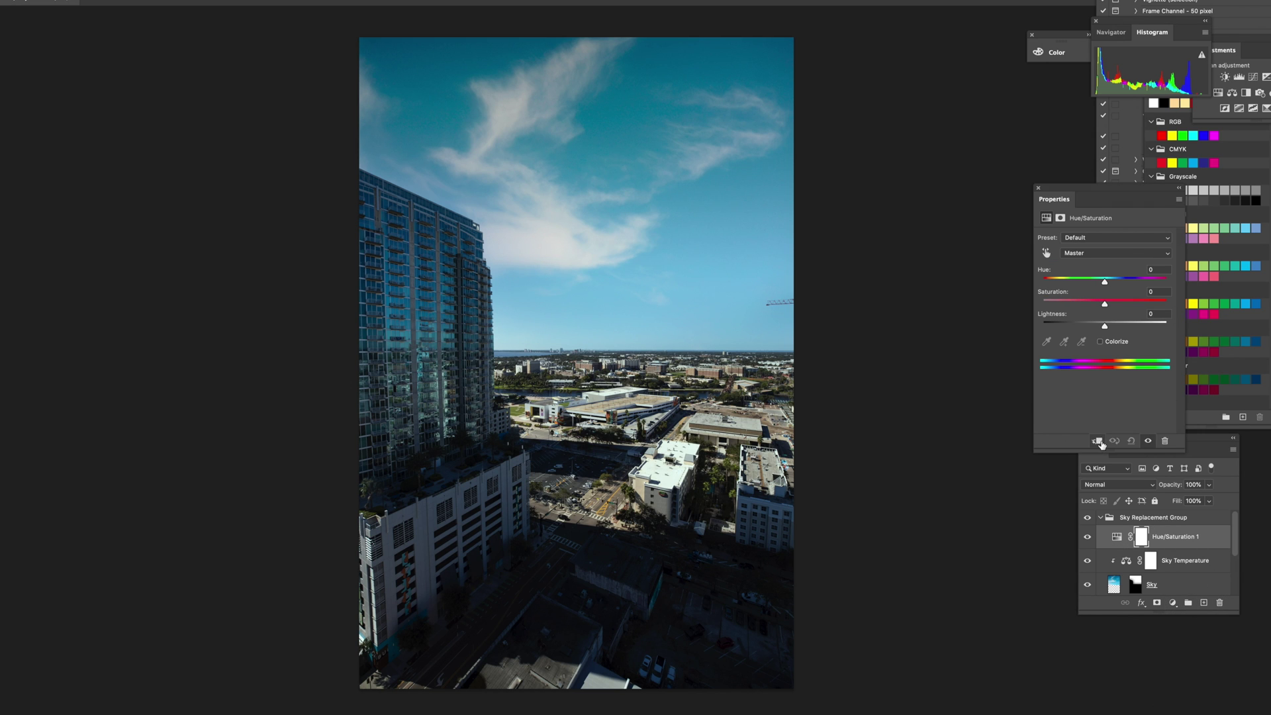
{"action": "left_click", "coordinate": [1098, 442]}
{"action": "scroll", "coordinate": [1151, 553], "scroll_direction": "down", "scroll_amount": 1}
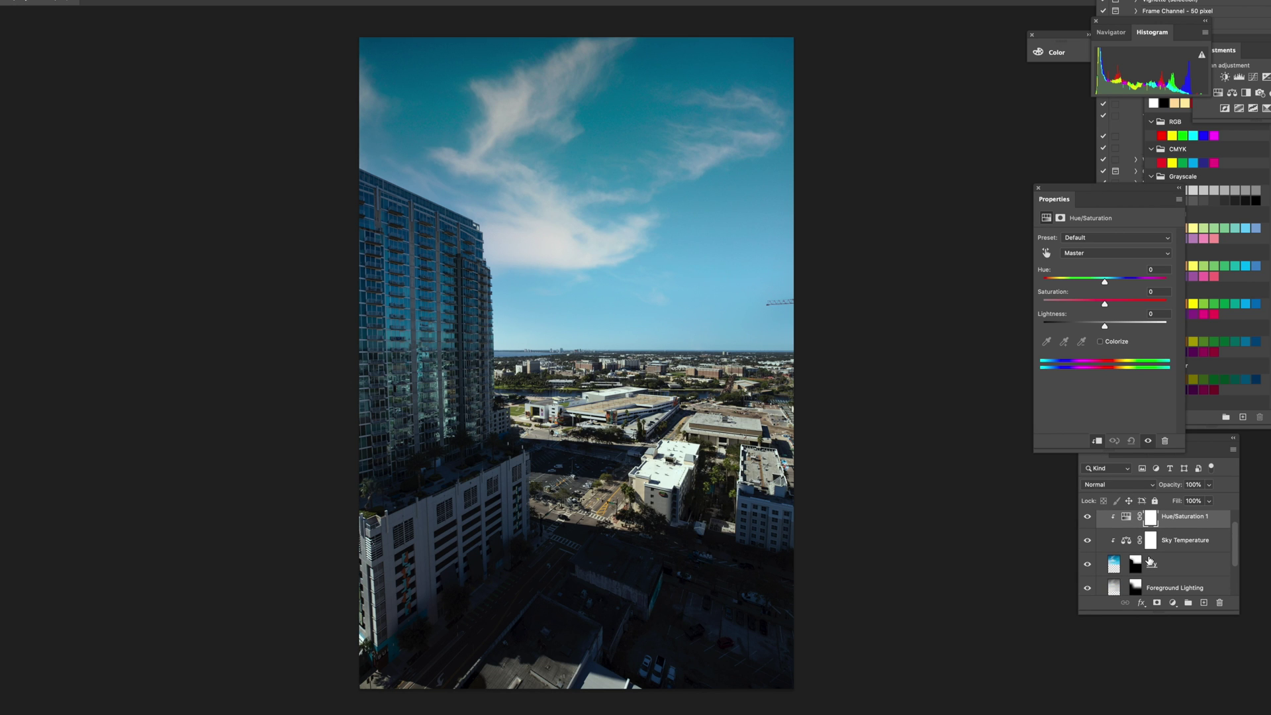
{"action": "scroll", "coordinate": [1150, 556], "scroll_direction": "up", "scroll_amount": 1}
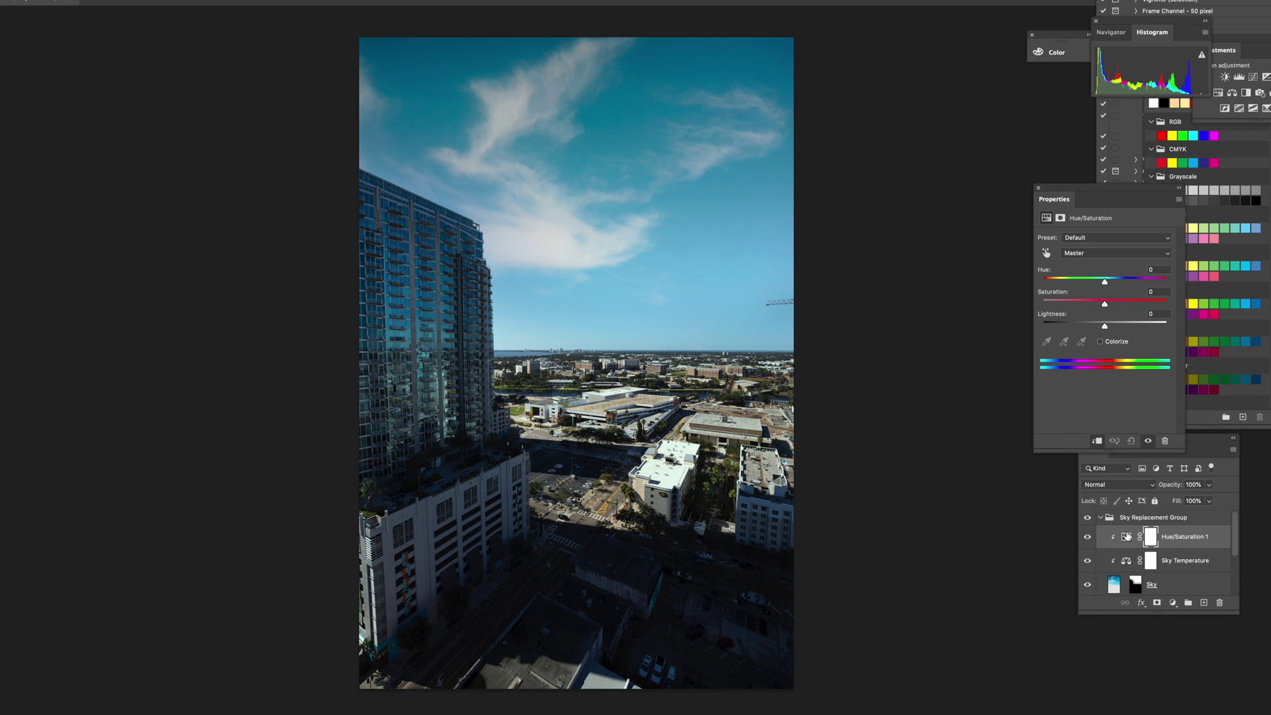
{"action": "mouse_move", "coordinate": [1104, 305]}
{"action": "left_mouse_down"}
{"action": "mouse_move", "coordinate": [1083, 307]}
{"action": "mouse_move", "coordinate": [1111, 329]}
{"action": "left_mouse_up"}
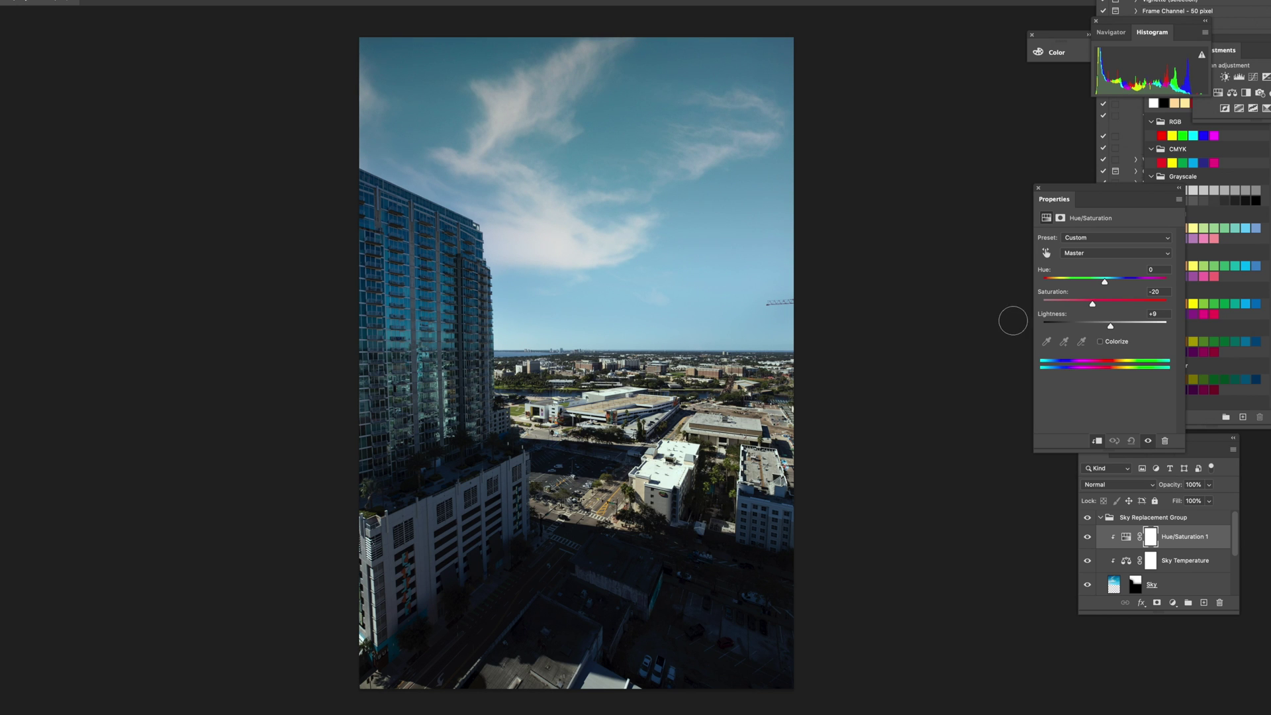
{"action": "left_click", "coordinate": [1038, 190]}
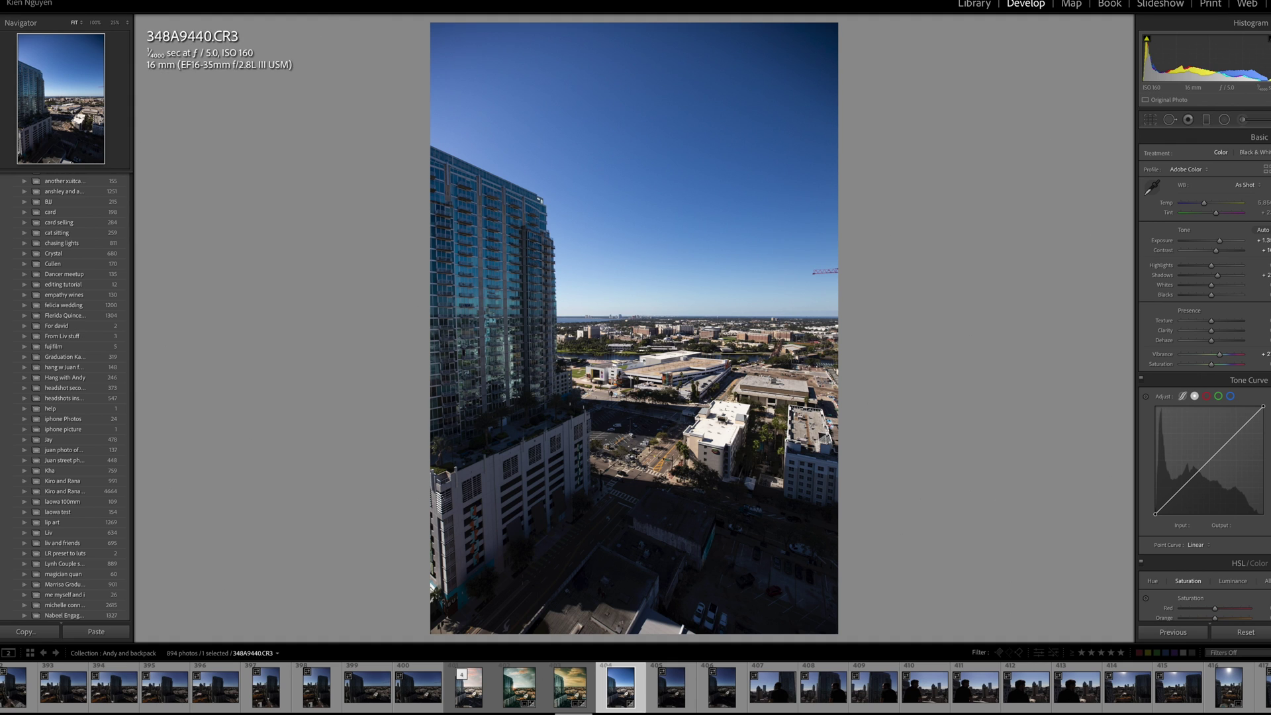
Send the cityscape photo from Lightroom to Luminar 4 via Edit In
{"action": "right_click", "coordinate": [153, 20]}
{"action": "mouse_move", "coordinate": [199, 43]}
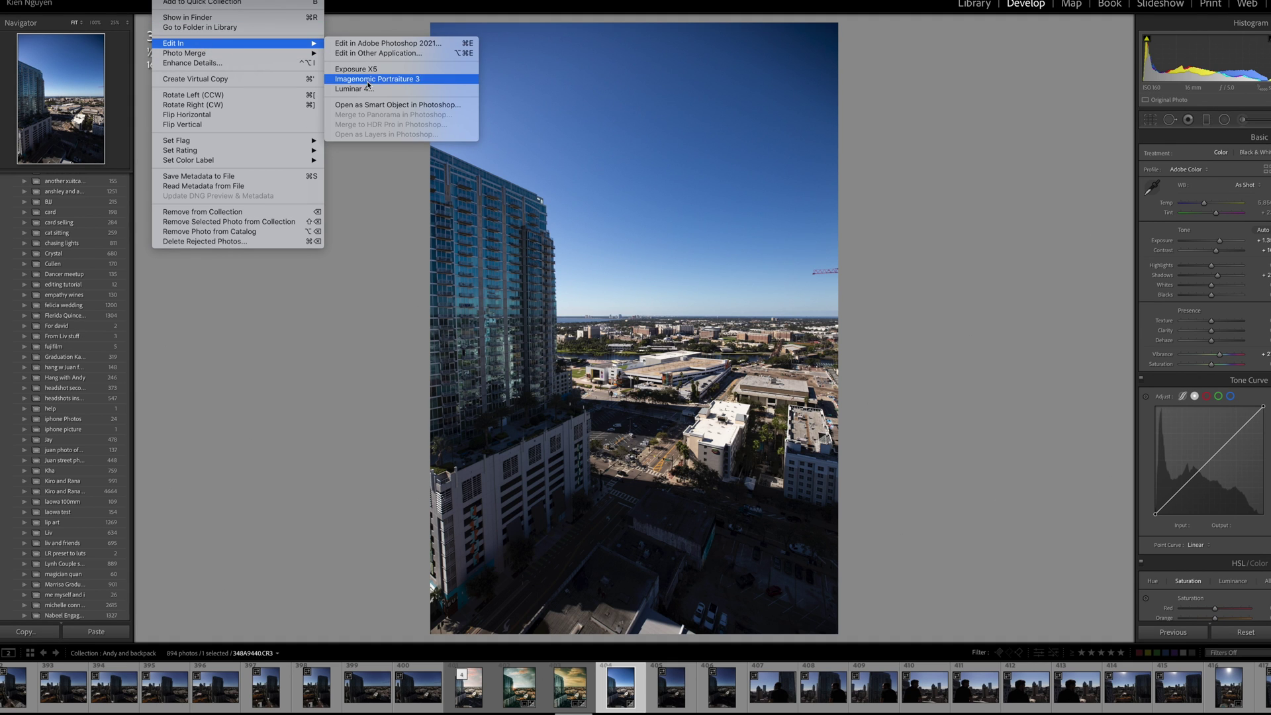
{"action": "left_click", "coordinate": [370, 89]}
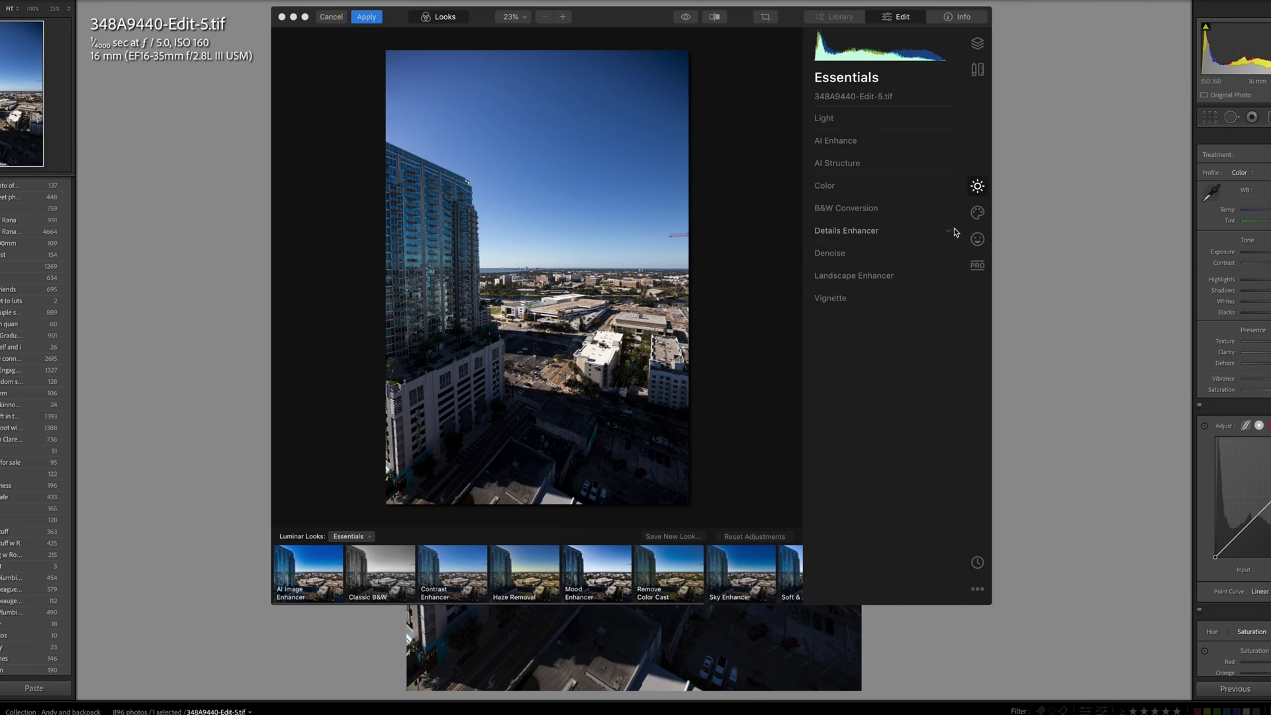
Use AI Sky Replacement to try Blue Sky 4 and Bright Blue Sky 2, ending on Dramatic Sky 4
{"action": "left_click", "coordinate": [975, 217]}
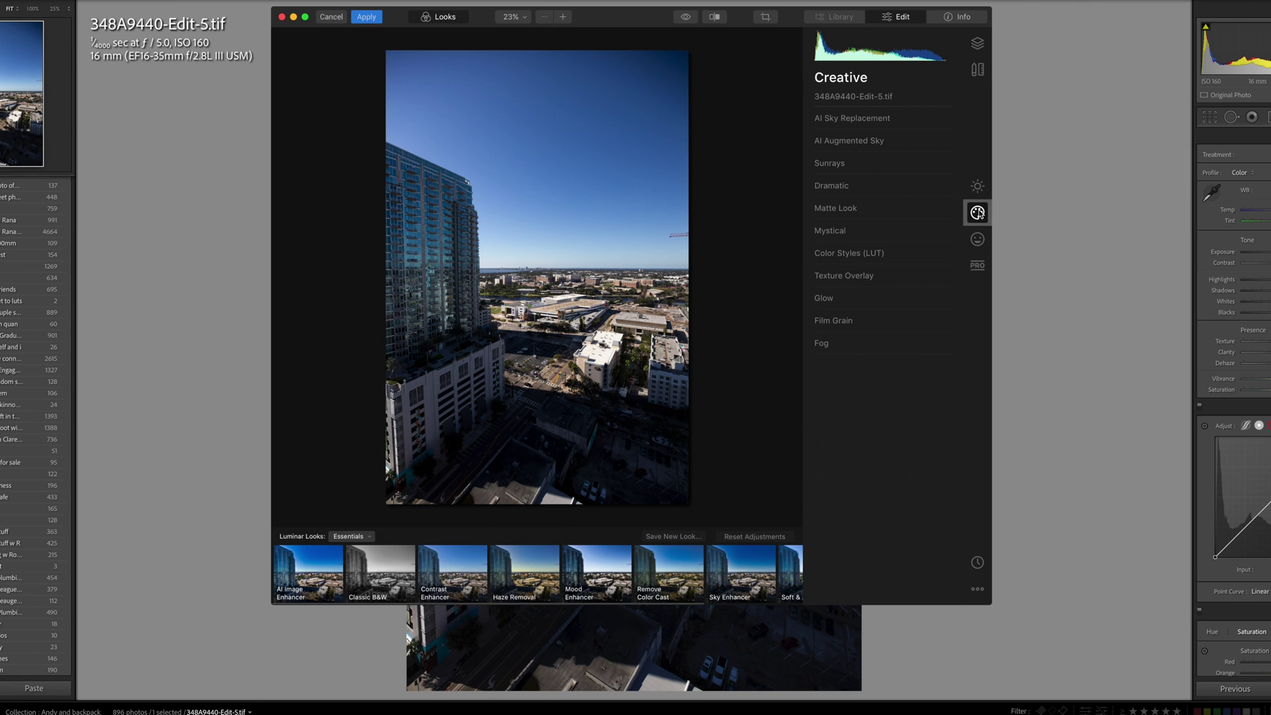
{"action": "left_click", "coordinate": [897, 119]}
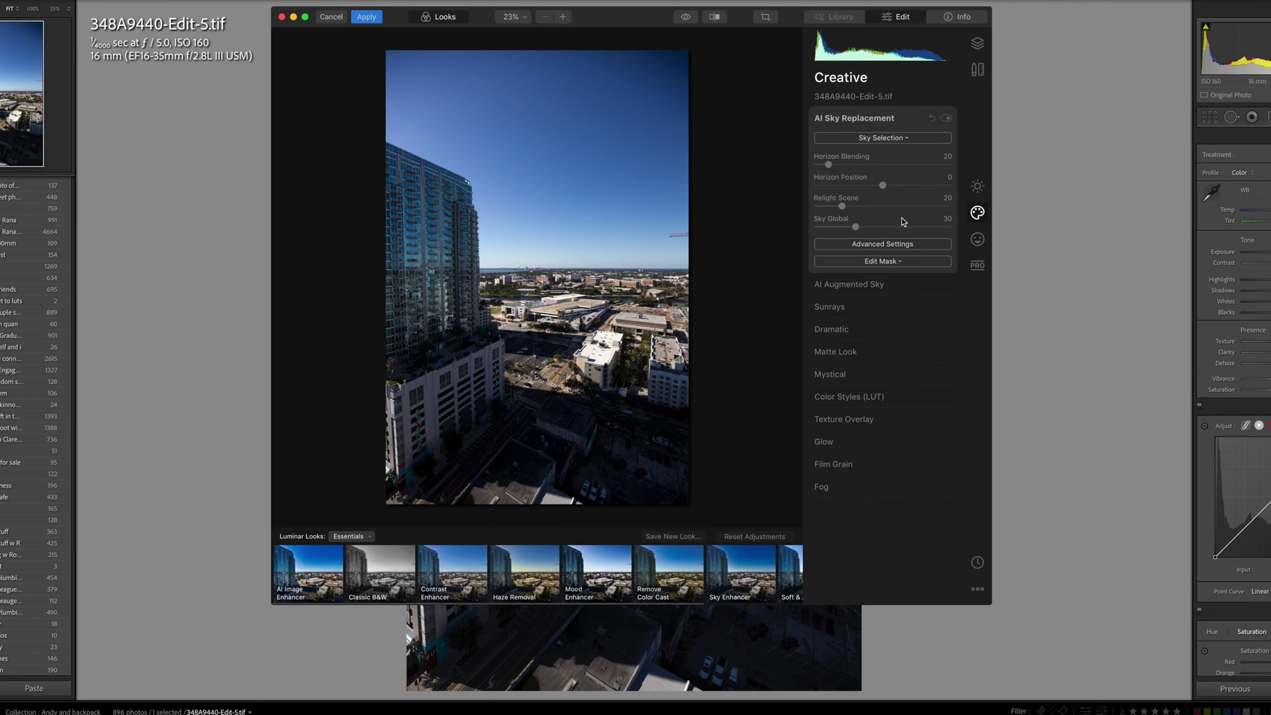
{"action": "left_click", "coordinate": [902, 138]}
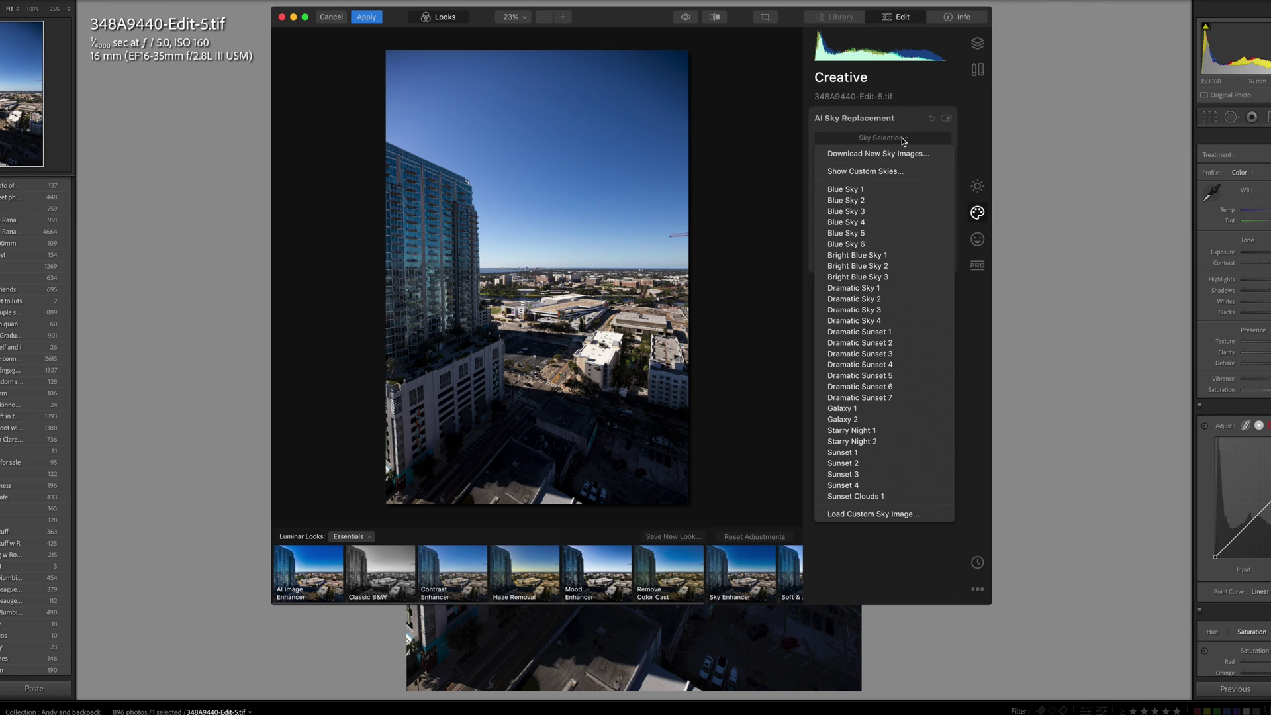
{"action": "left_click", "coordinate": [896, 225]}
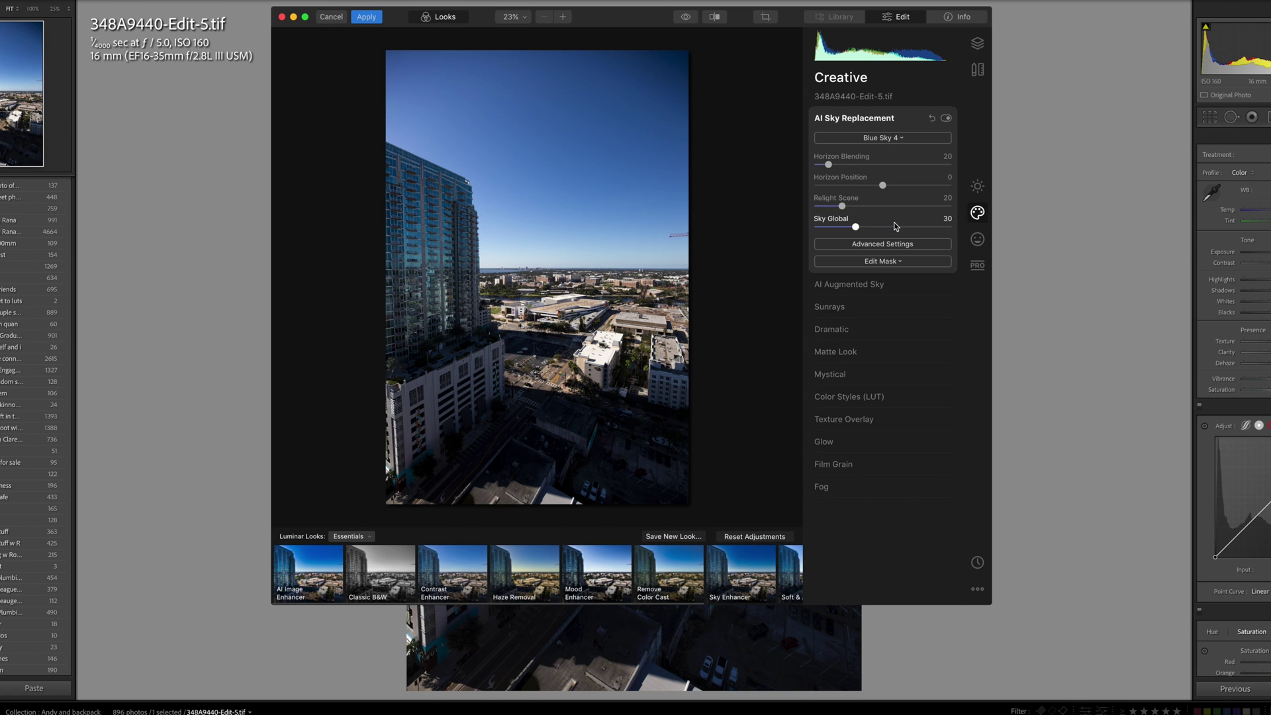
{"action": "left_click", "coordinate": [900, 137]}
{"action": "left_click", "coordinate": [899, 272]}
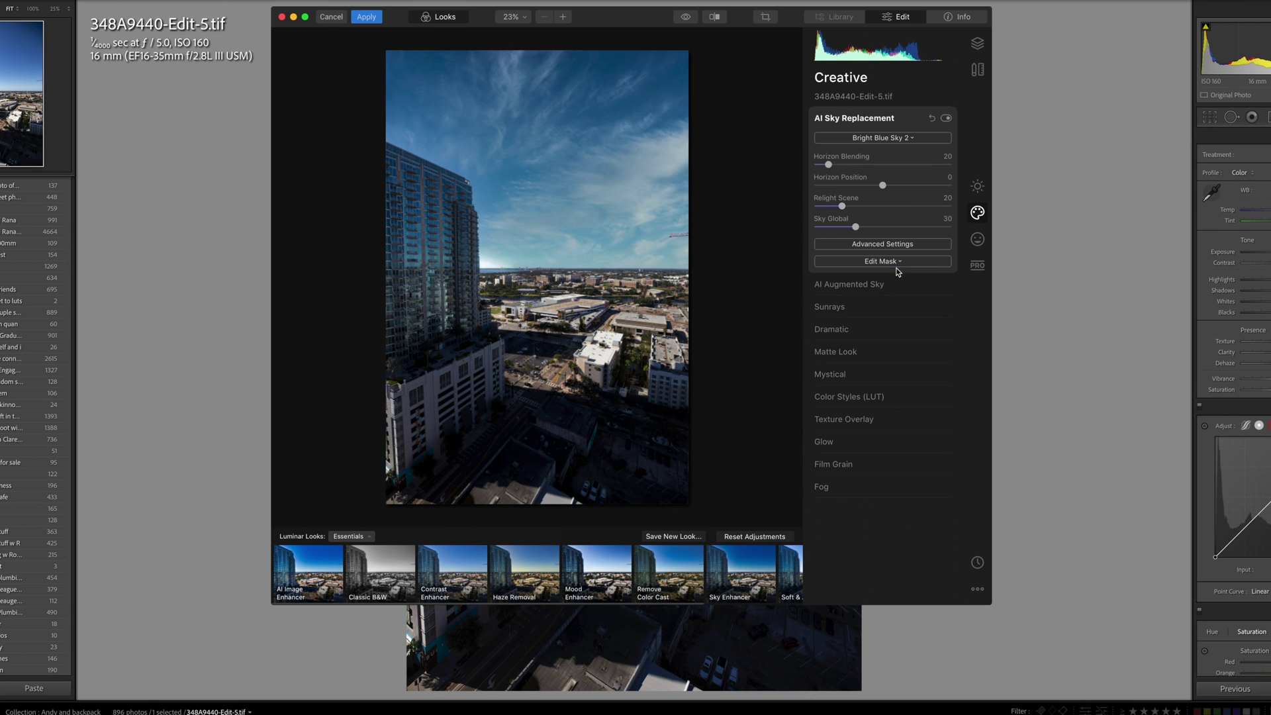
{"action": "left_click", "coordinate": [902, 138]}
{"action": "left_click", "coordinate": [907, 324]}
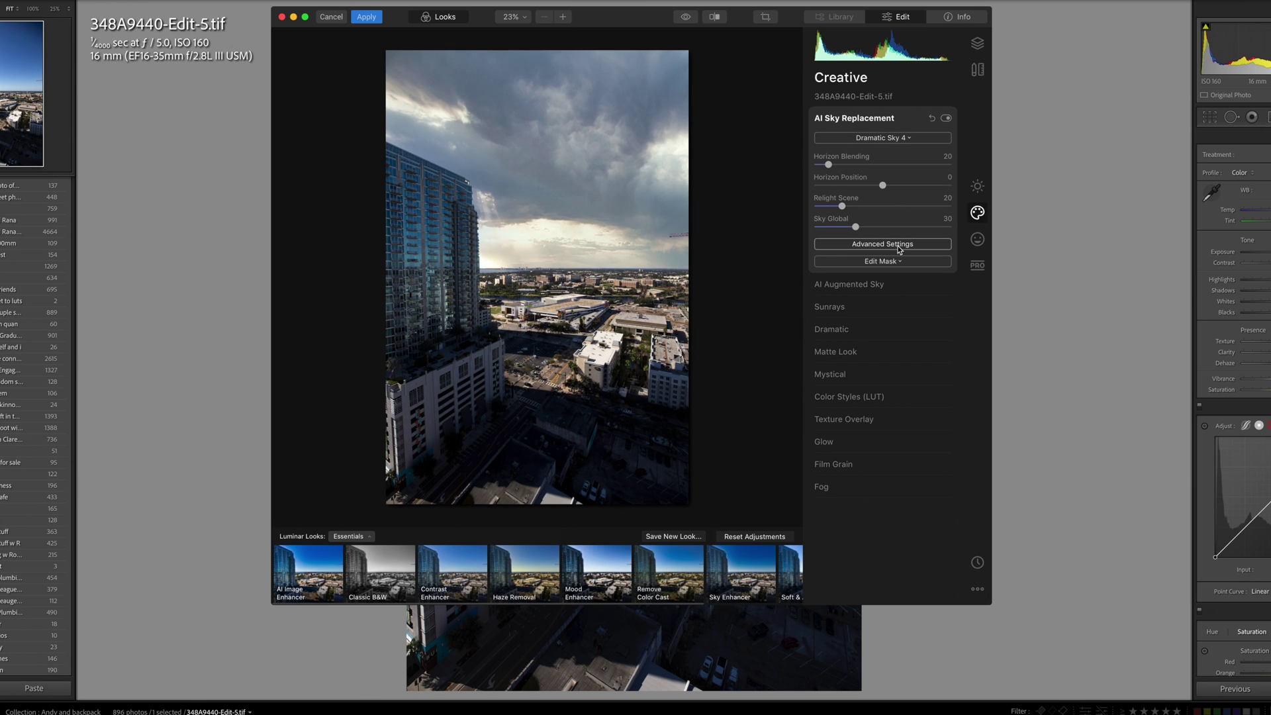
{"action": "left_click", "coordinate": [885, 138]}
Load 17.jpg from the Blue sky folder as a custom sky image
{"action": "left_click", "coordinate": [885, 514]}
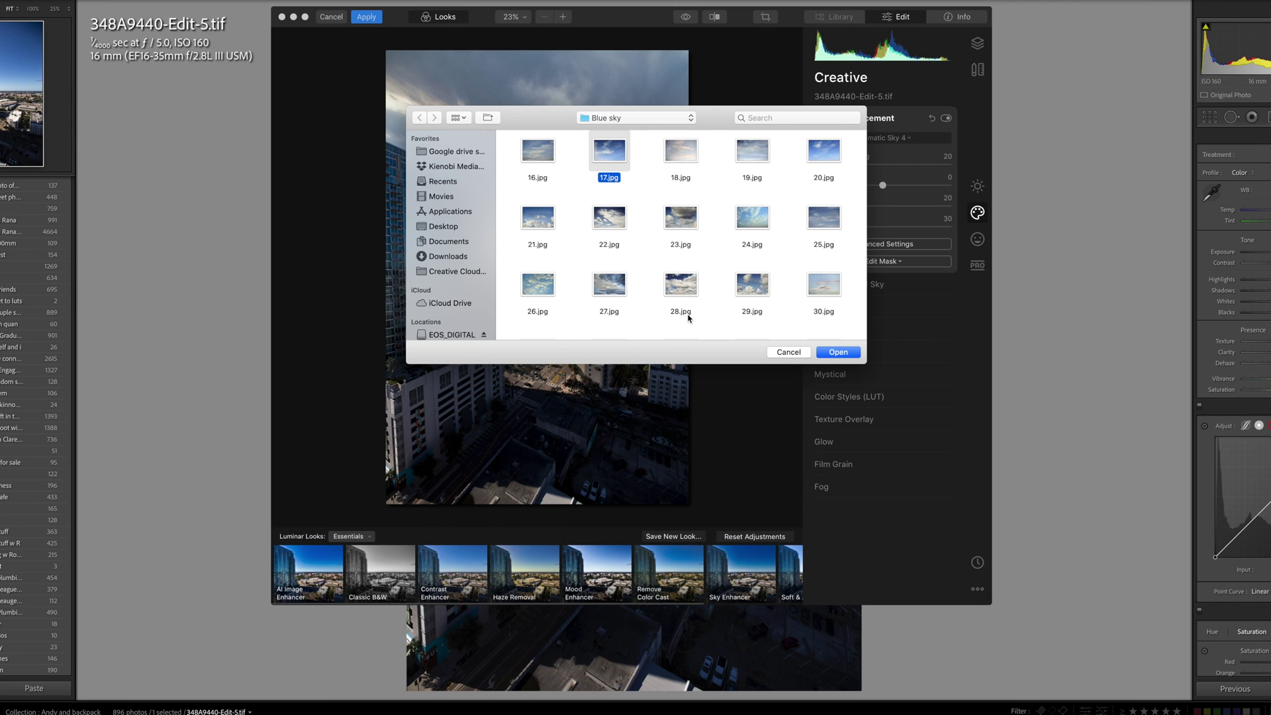
{"action": "left_click", "coordinate": [837, 353]}
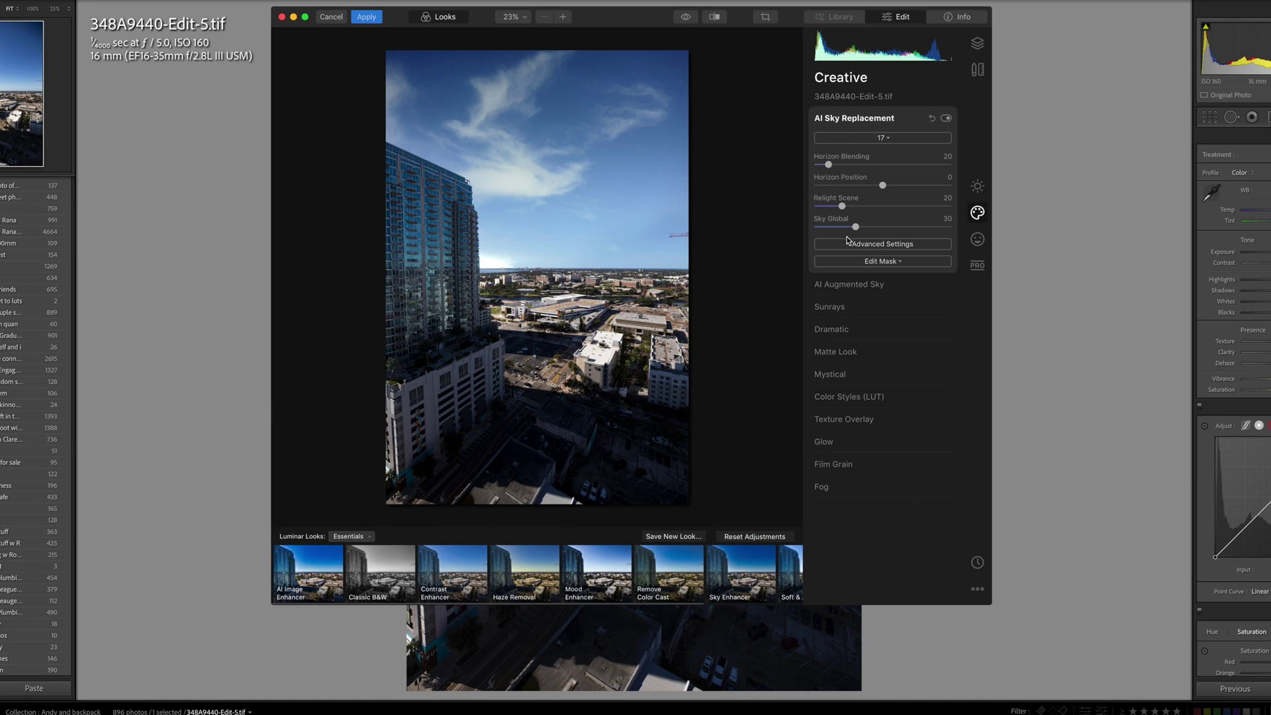
Set Sky Global 100, Sky Defocus 6, Atmospheric Haze 22, Sky Temperature 38, Sky Exposure 9
{"action": "left_click_drag", "start_coordinate": [855, 226], "coordinate": [1053, 251]}
{"action": "left_click", "coordinate": [882, 243]}
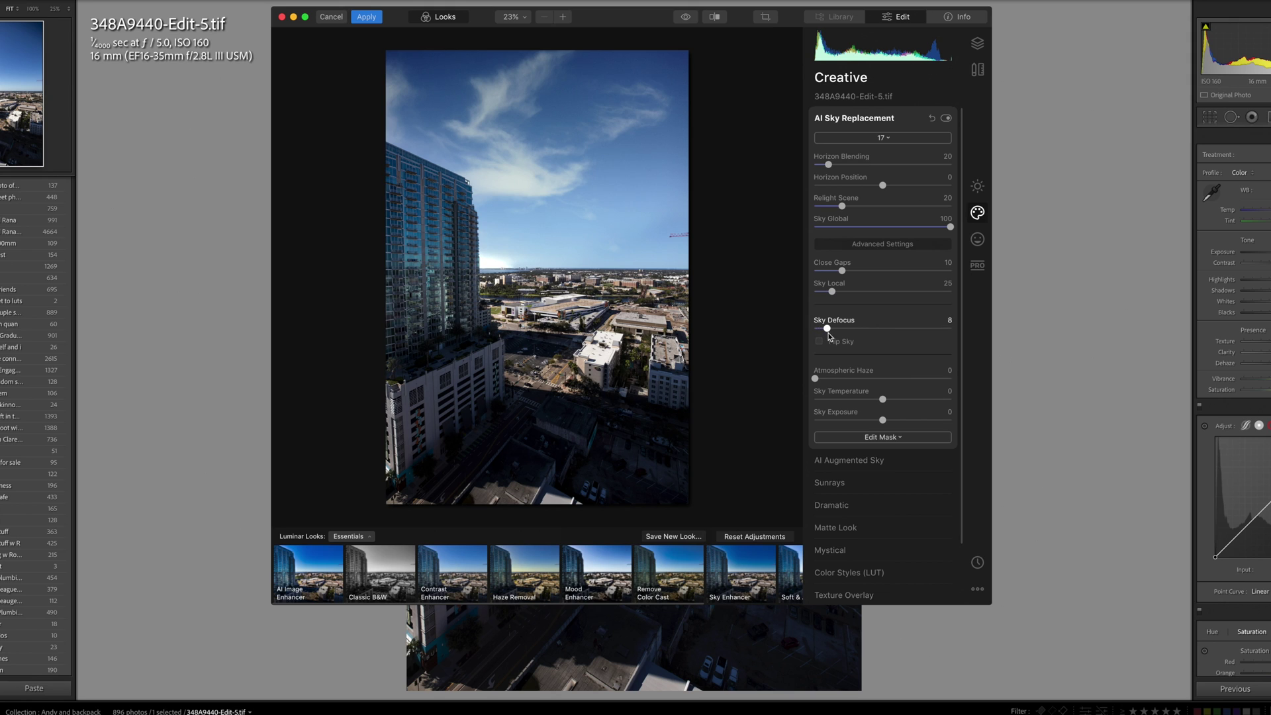
{"action": "left_click_drag", "start_coordinate": [827, 333], "coordinate": [824, 333]}
{"action": "left_click_drag", "start_coordinate": [882, 399], "coordinate": [891, 424]}
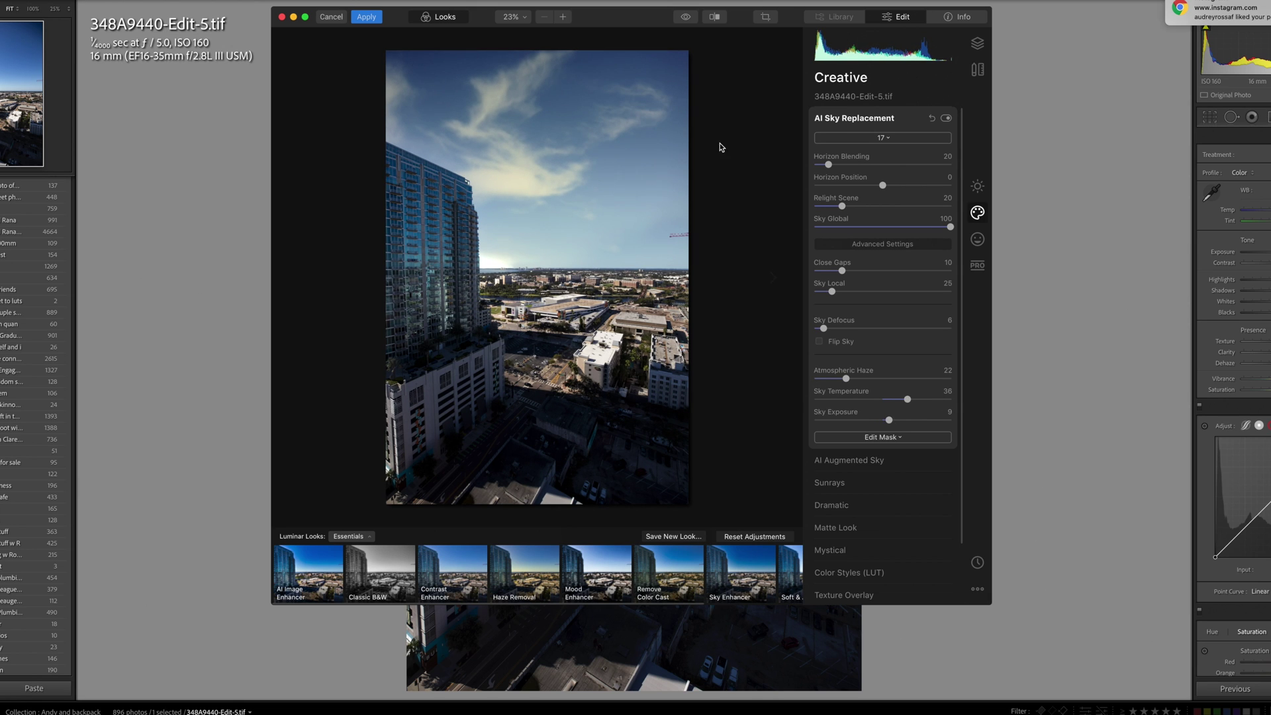
{"action": "left_click", "coordinate": [367, 18]}
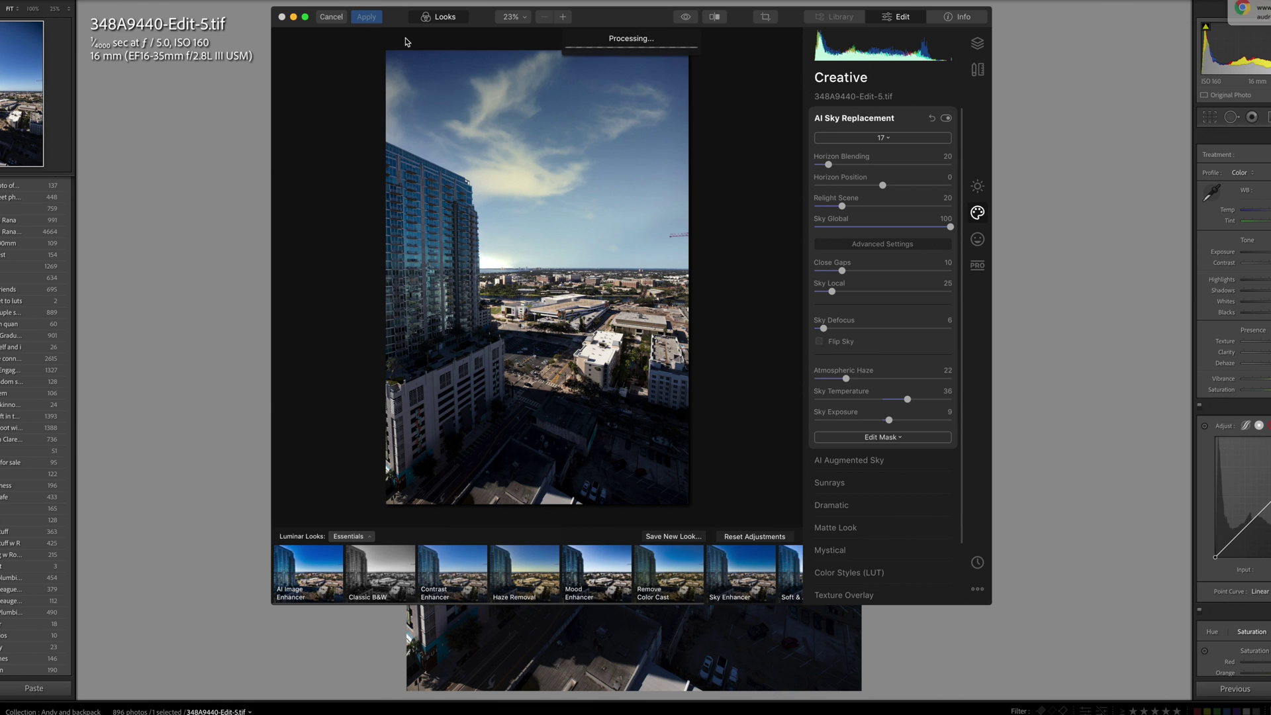